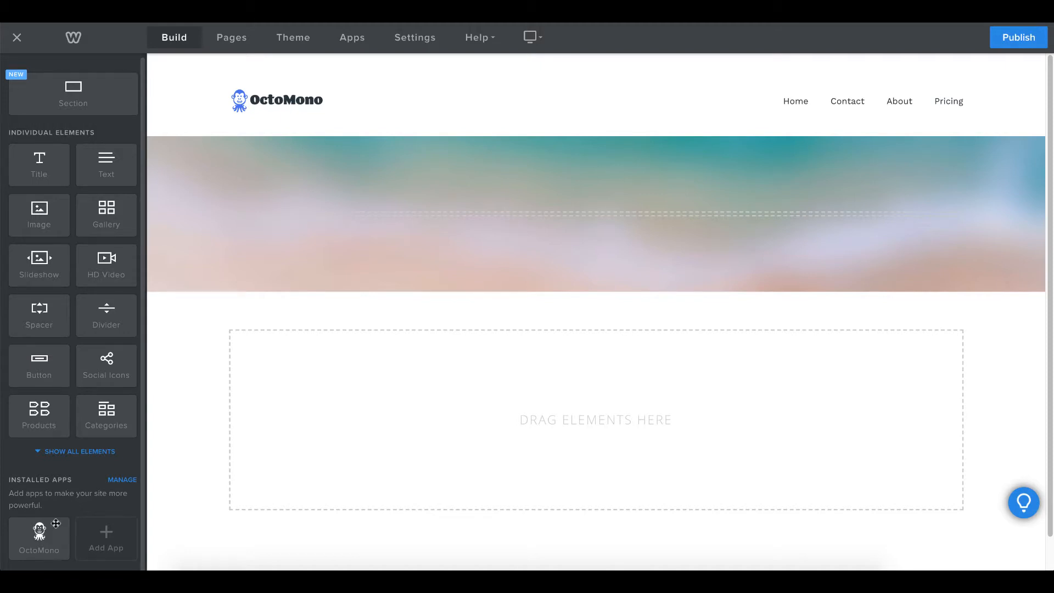
- Add the OctoMono app element to the page's empty content area and choose the Blocks element in its dashboard
drag(54, 523, 405, 363)
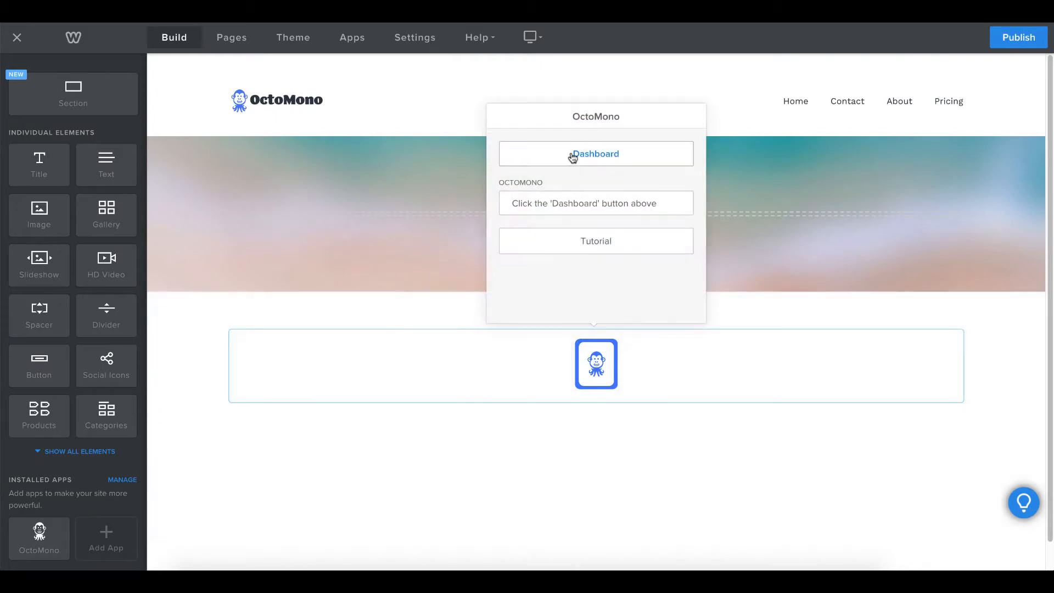
click(571, 155)
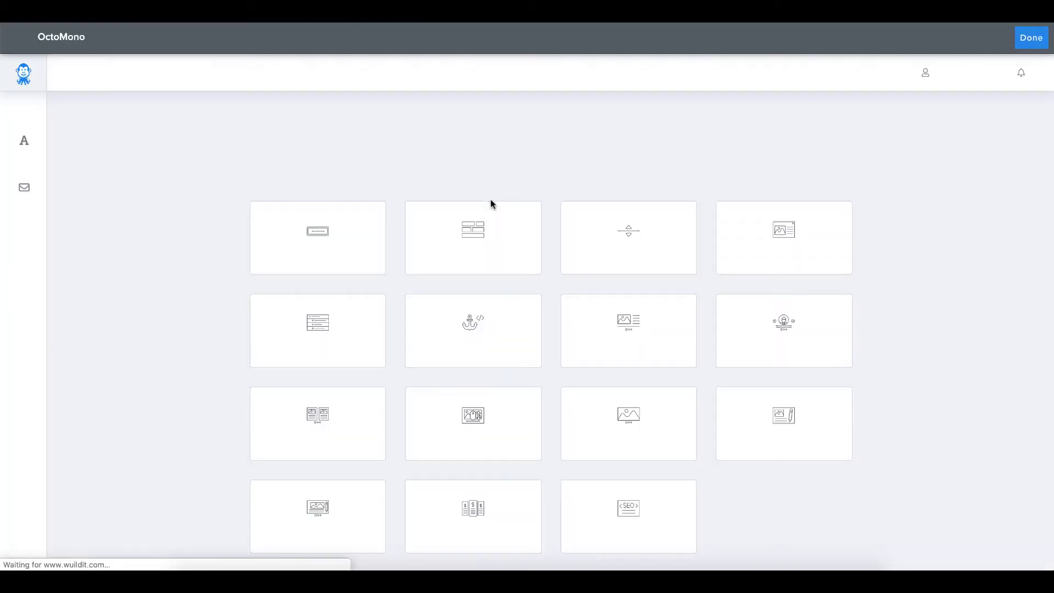
click(440, 246)
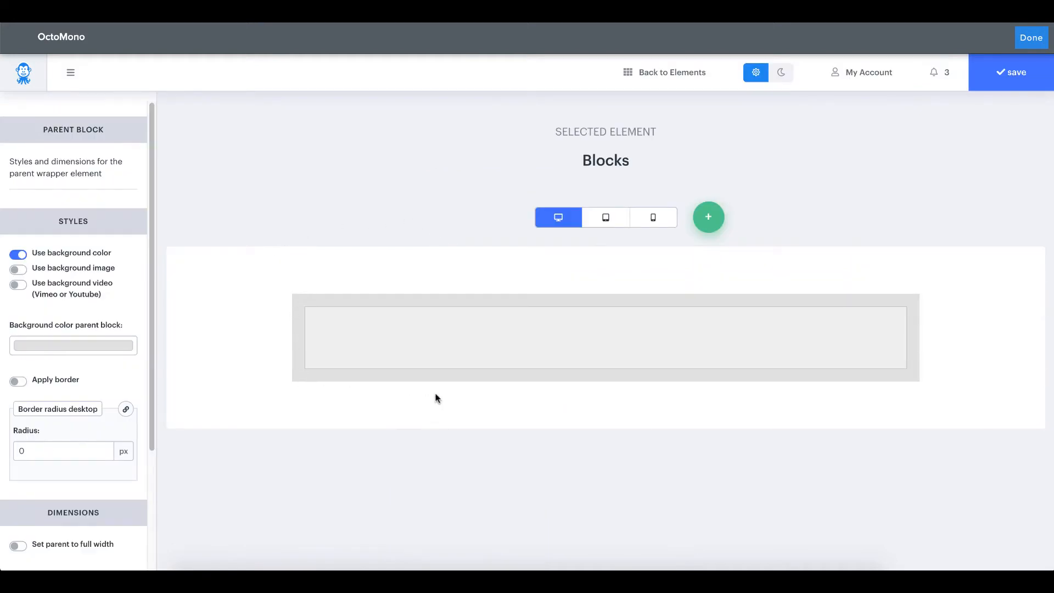
- Preview the block in the tablet and phone views, then return to the desktop view
mouse_move(422, 330)
click(605, 222)
click(646, 224)
click(610, 223)
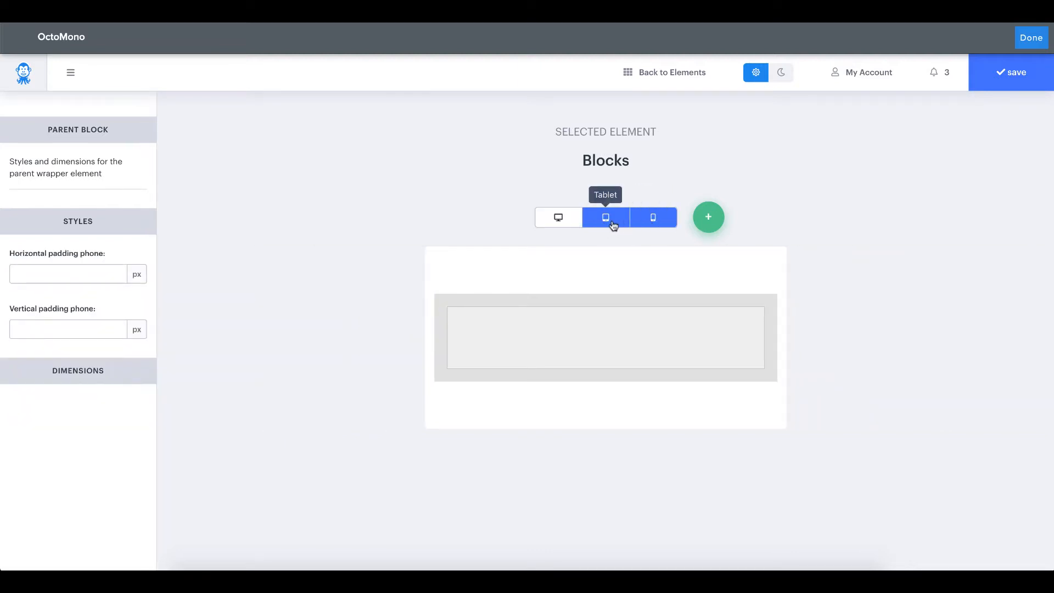
click(575, 223)
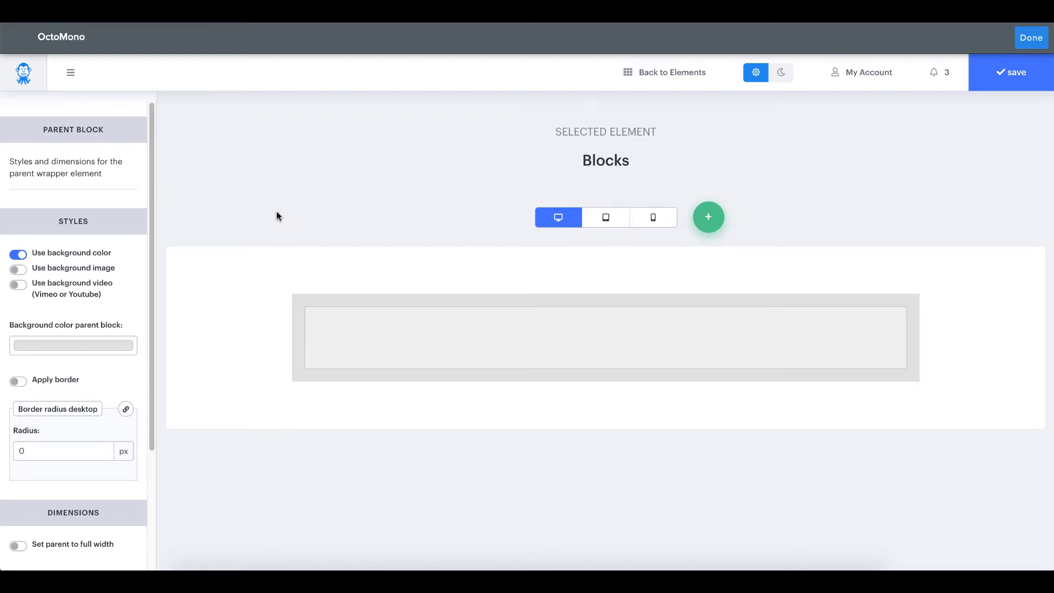
- Switch the parent block's background from a color to an image
click(89, 274)
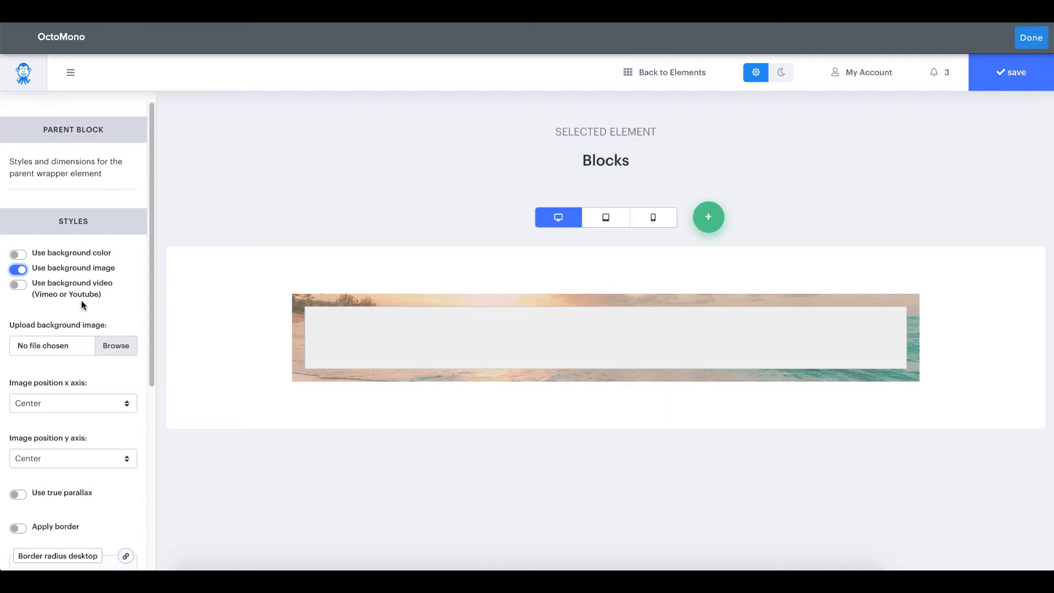
drag(9, 325, 121, 324)
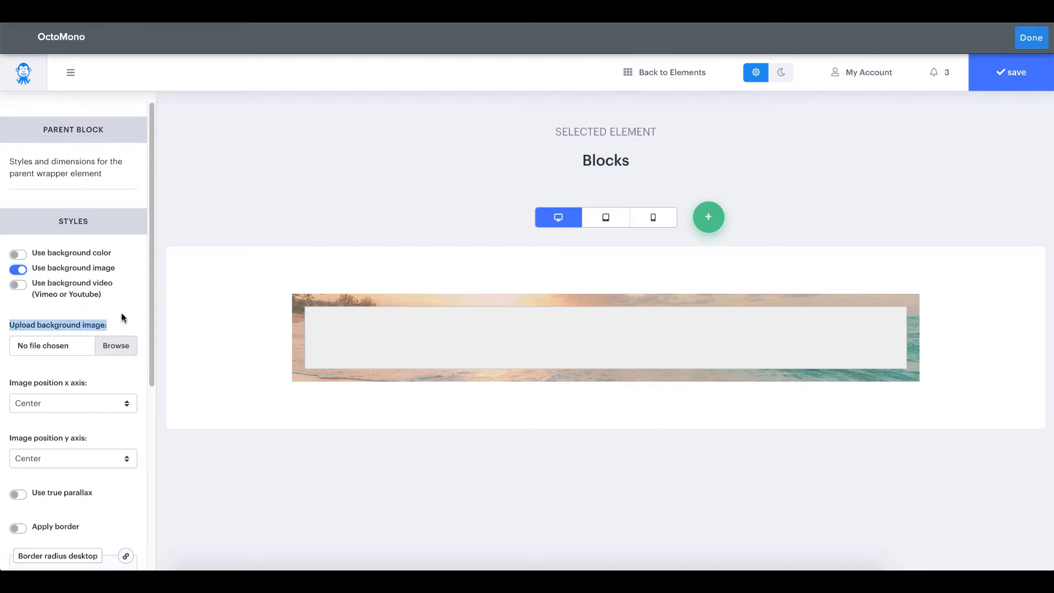
click(170, 293)
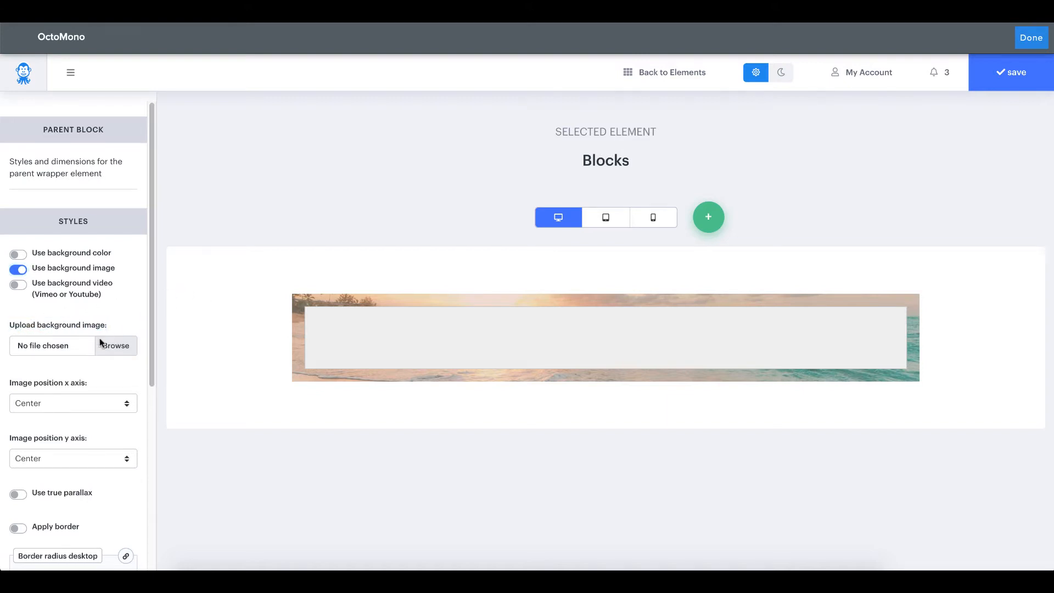
- Enable true parallax for the parent block's background image
scroll(70, 343, down, 3)
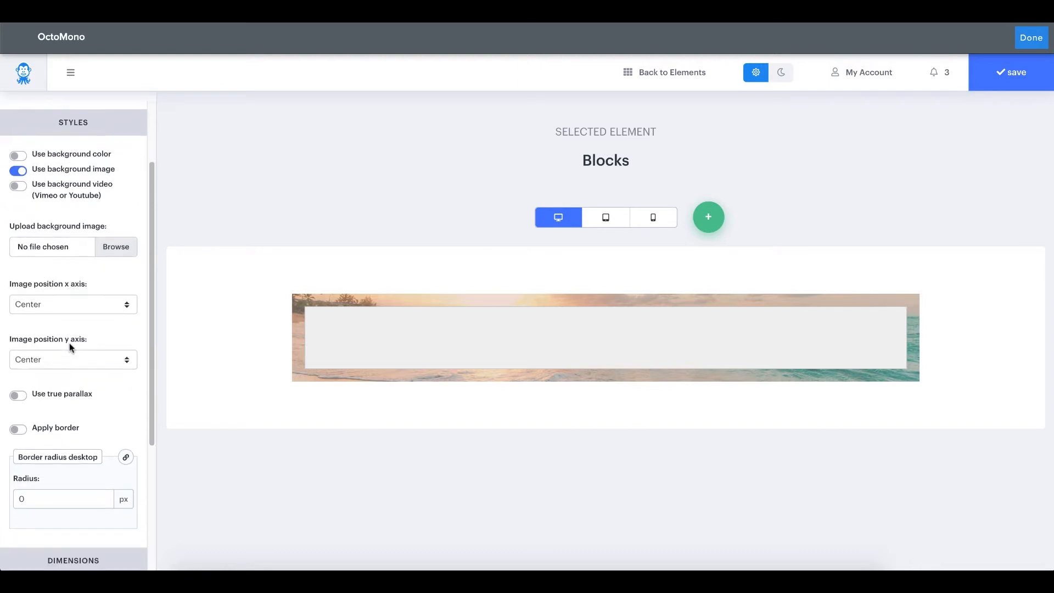
scroll(69, 344, down, 1)
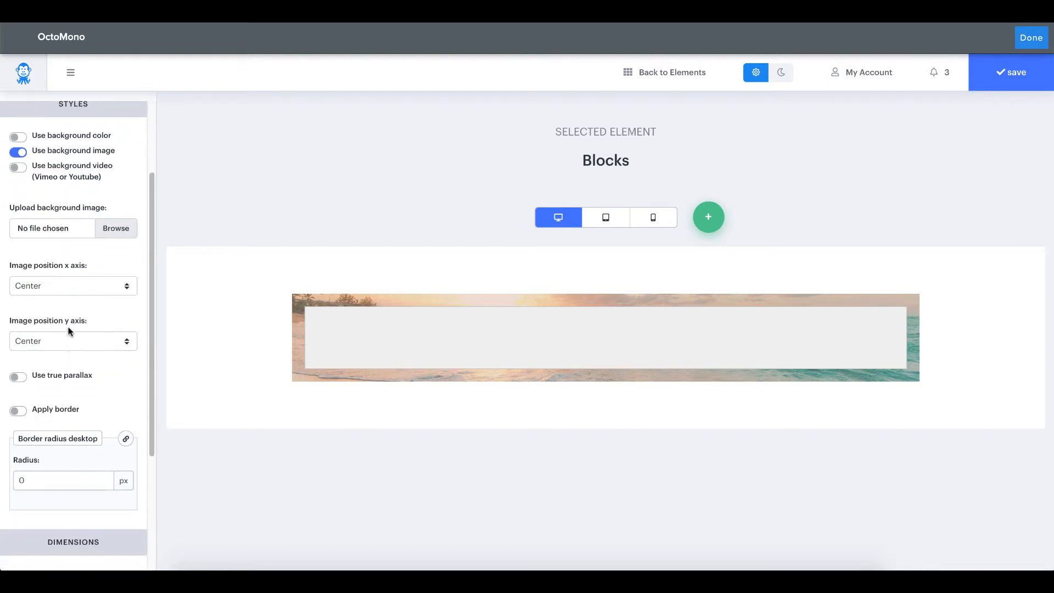
scroll(69, 329, down, 1)
scroll(43, 268, down, 1)
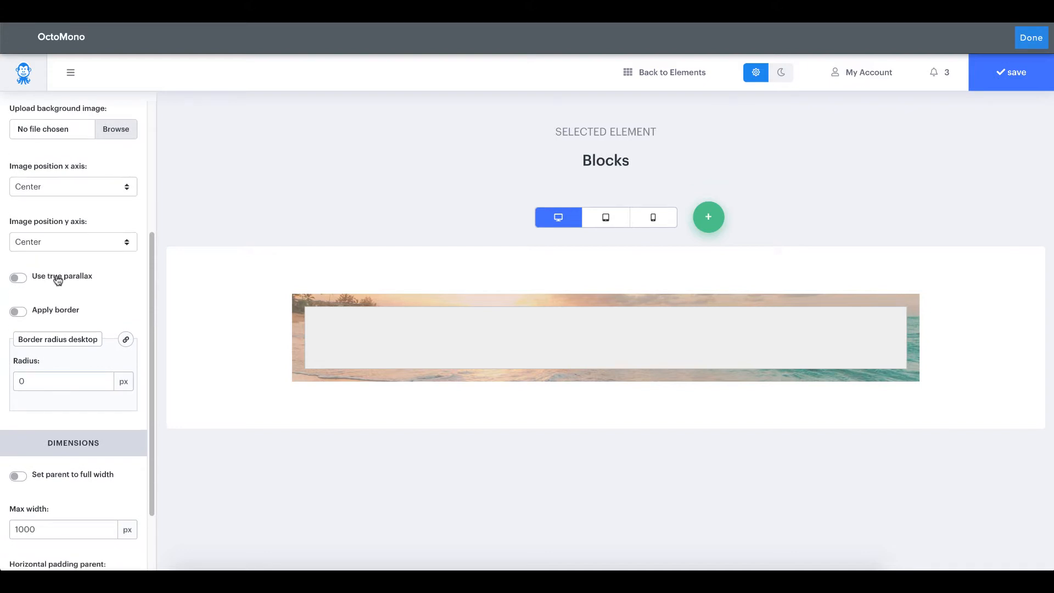
click(57, 279)
scroll(76, 266, down, 1)
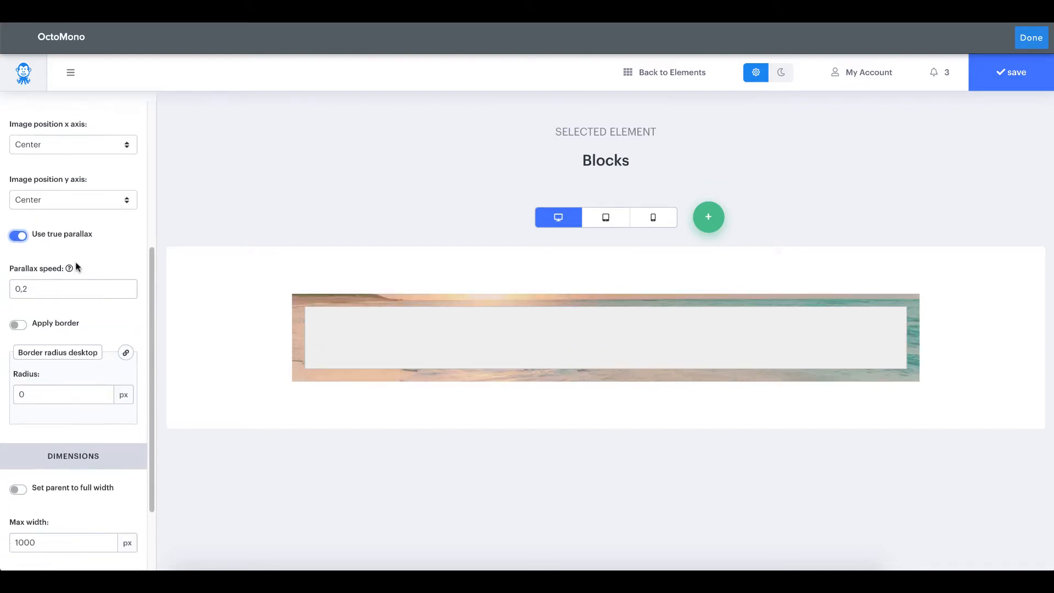
scroll(77, 267, down, 2)
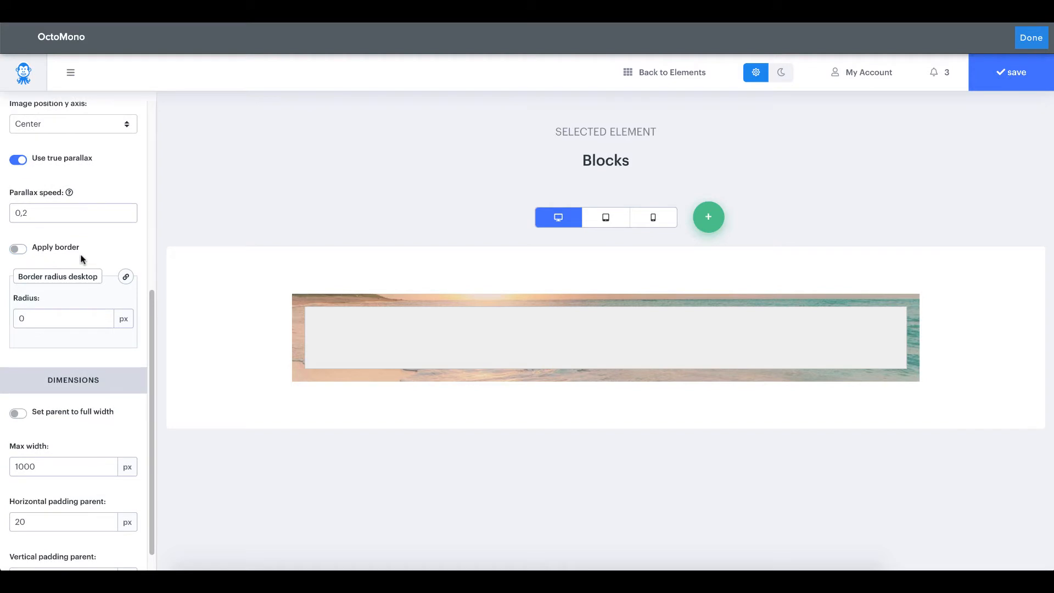
- Try applying a border to the parent block and setting it to full width, turning each option off again
click(69, 253)
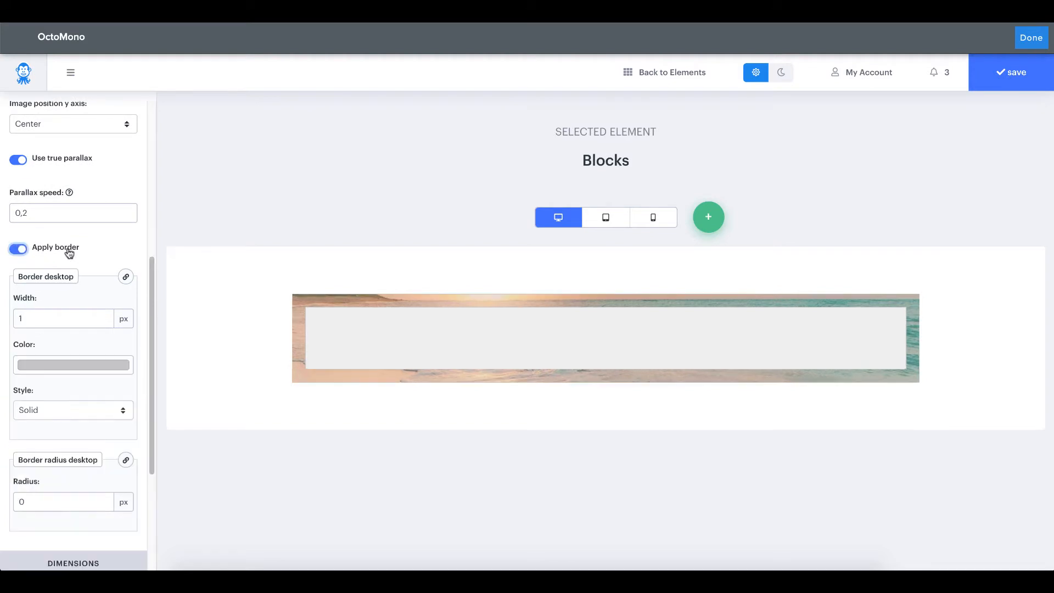
click(69, 253)
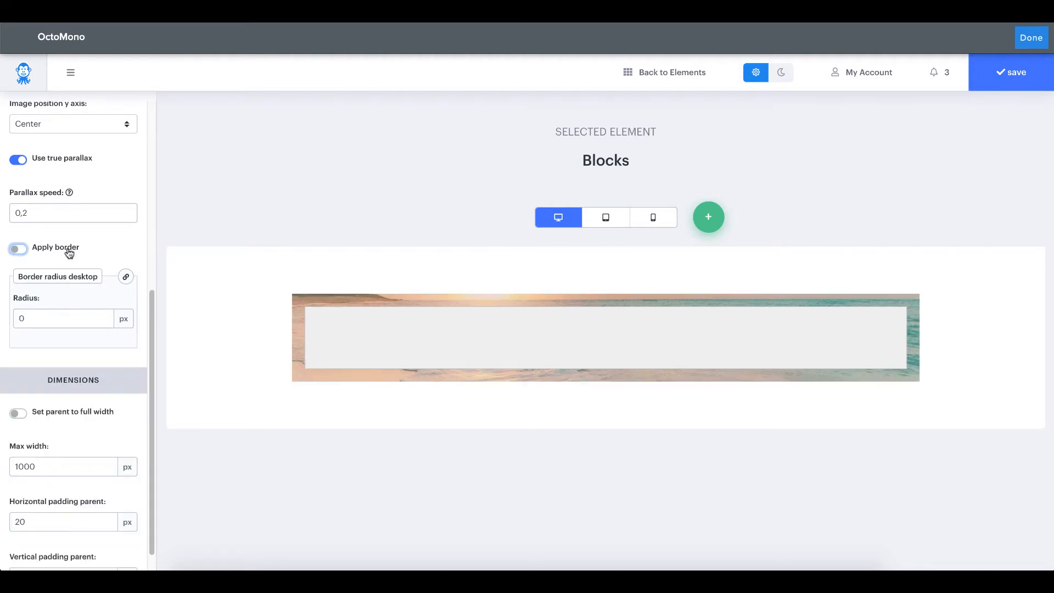
scroll(68, 251, down, 1)
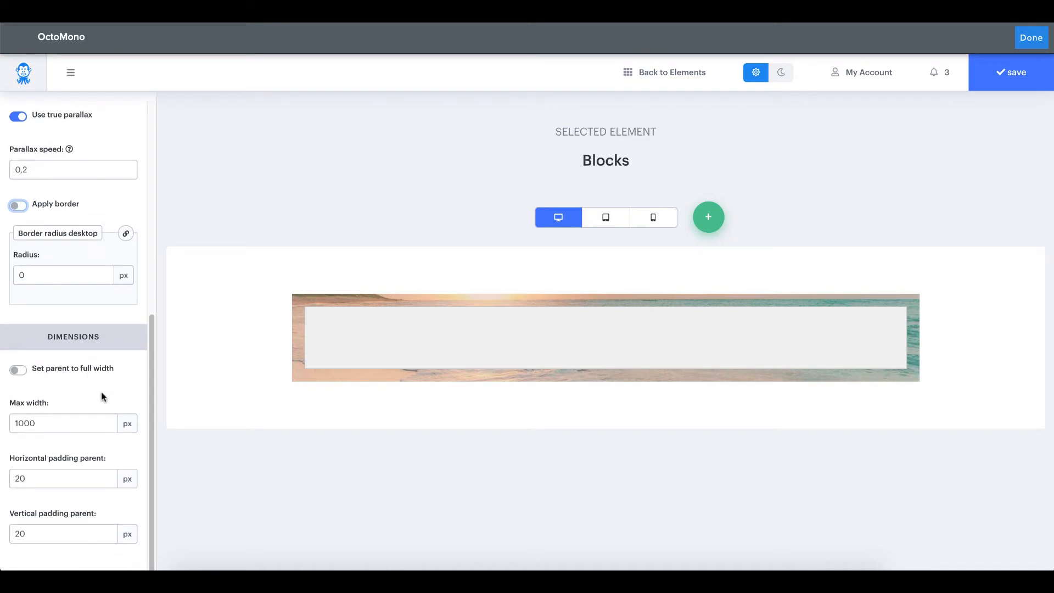
click(103, 374)
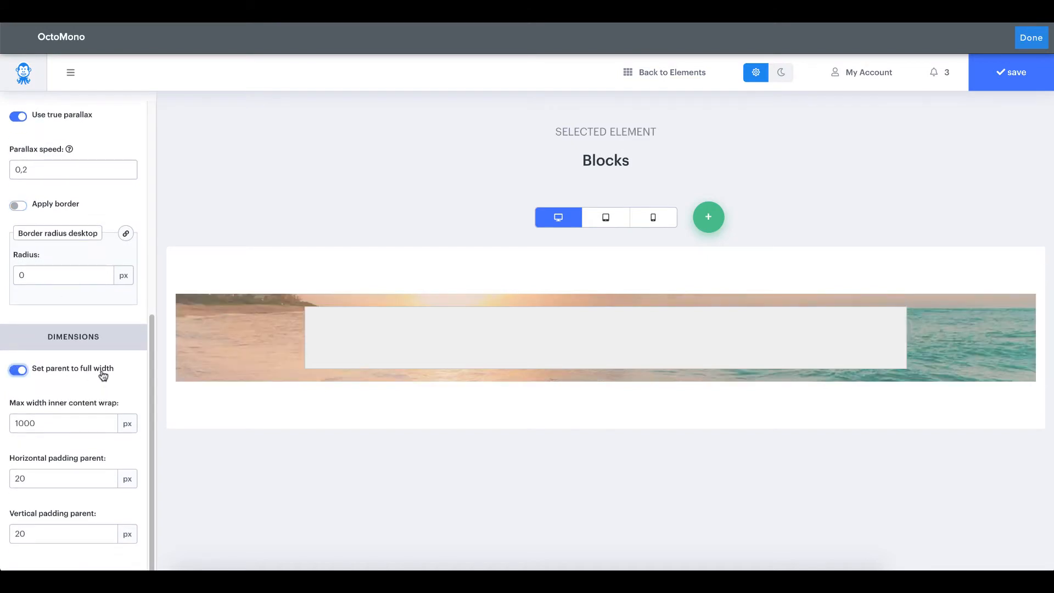
click(102, 375)
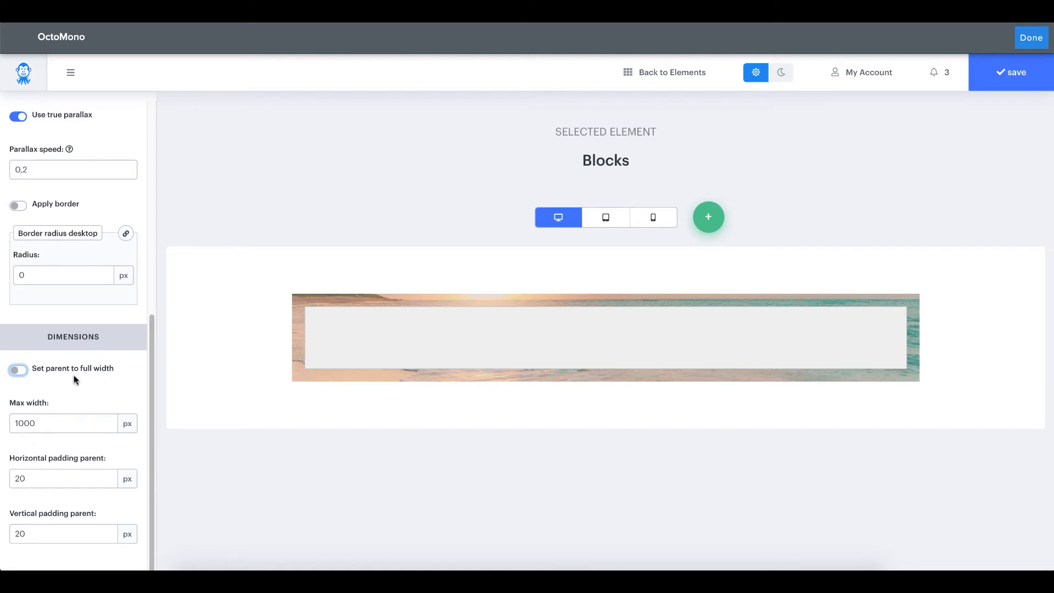
click(74, 376)
- Raise the parent block's max width to 1052 px
click(58, 421)
key(Up)
key(Up)
key(Up)
key(Up)
key(Up)
key(Up)
key(Up)
key(Up)
key(Up)
key(Up)
key(Up)
key(Up)
key(Up)
key(Up)
key(Up)
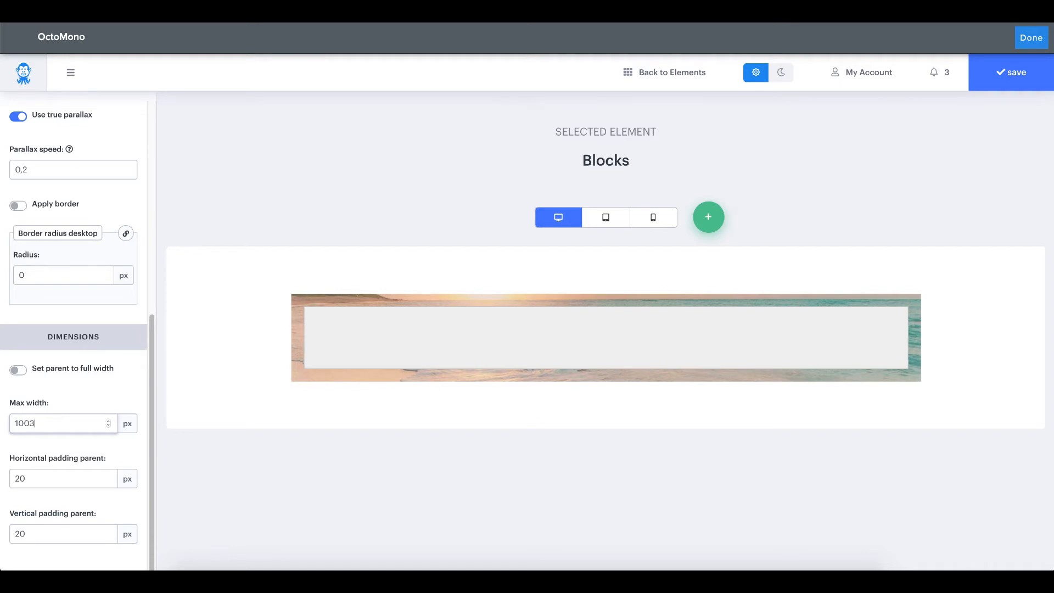
key(Up)
key(Up)
key(Up)
key(Up)
key(Up)
key(Up)
key(Up)
key(Up)
key(Up)
key(Up)
key(Up)
key(Up)
key(Up)
key(Up)
key(Up)
key(Up)
key(Up)
key(Up)
key(Up)
key(Up)
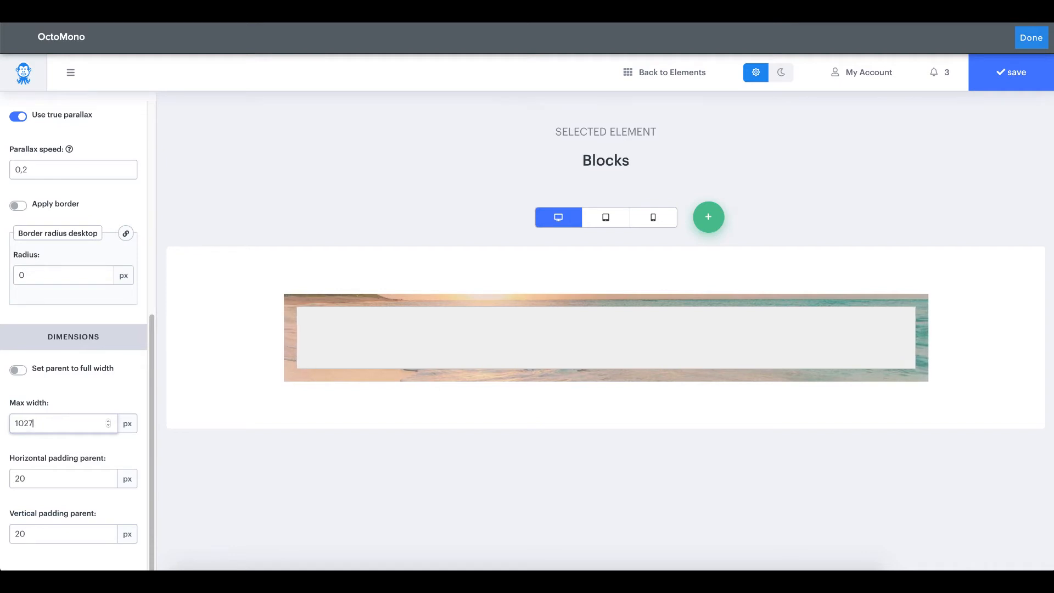
key(Up)
key(Up)
key(Up)
key(Up)
key(Up)
key(Up)
key(Up)
key(Up)
key(Up)
key(Up)
key(Up)
key(Up)
key(Up)
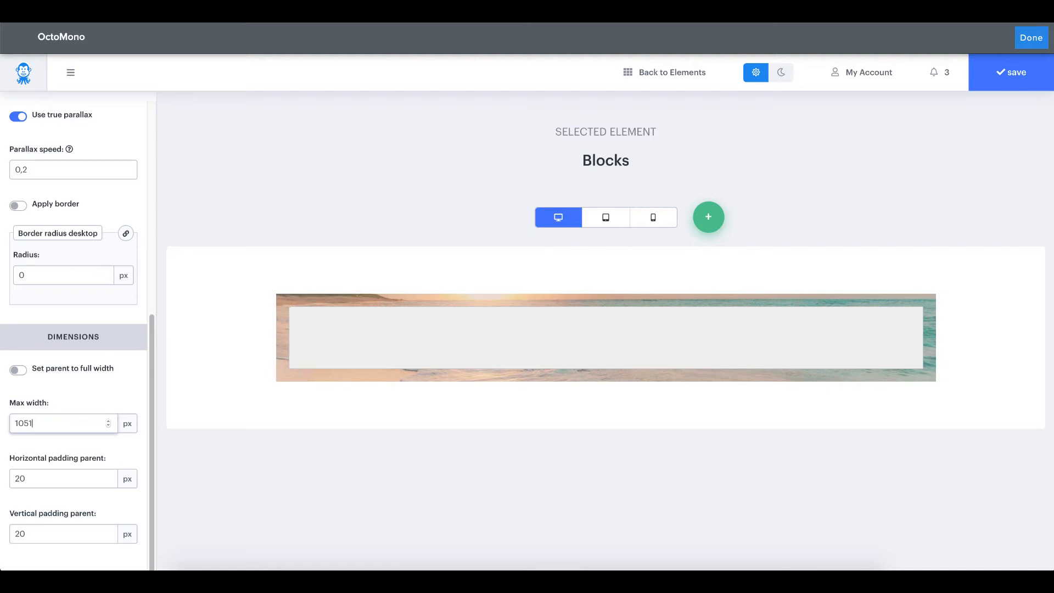
- Set the parent block to full width and the max width of its inner content wrap to 1200 px
click(53, 370)
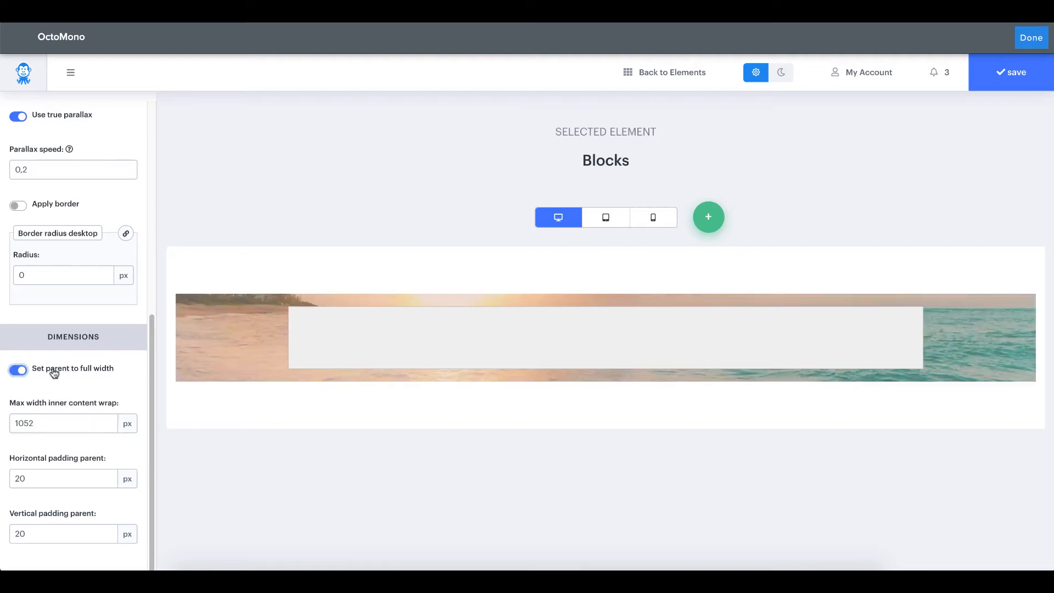
drag(49, 423, 5, 425)
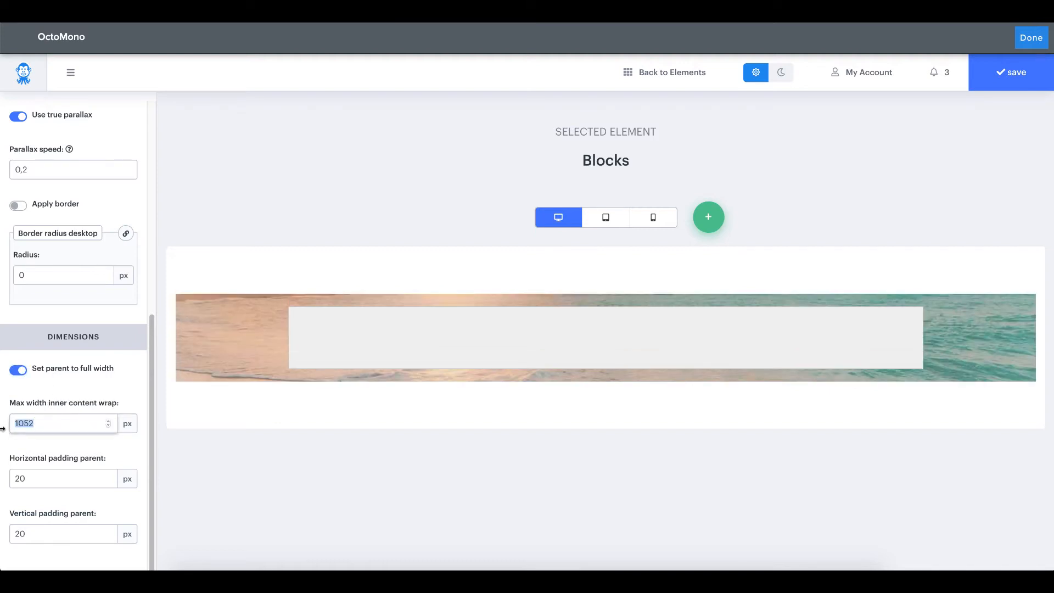
text(1)
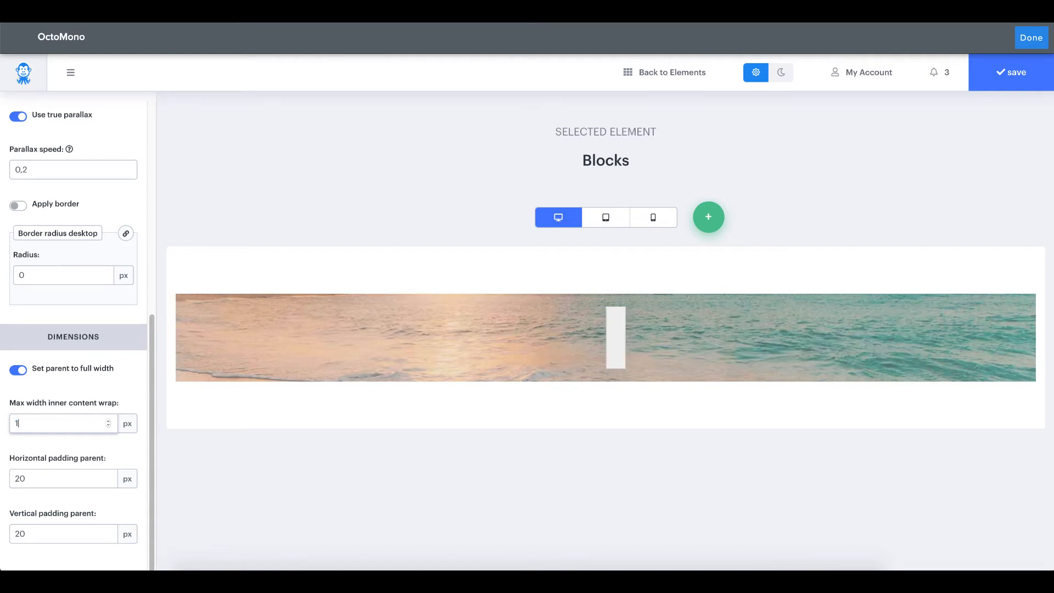
text(200)
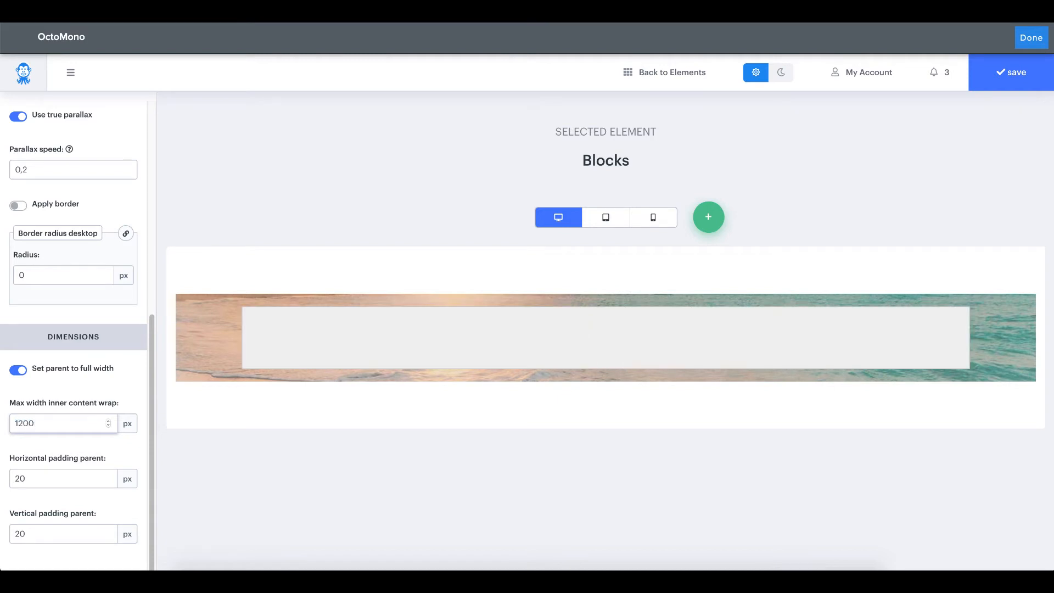
key(Down)
key(Down)
key(Down)
key(Up)
key(Up)
key(Up)
- Try raising and lowering the parent block's horizontal padding, ending at 20 px
click(48, 453)
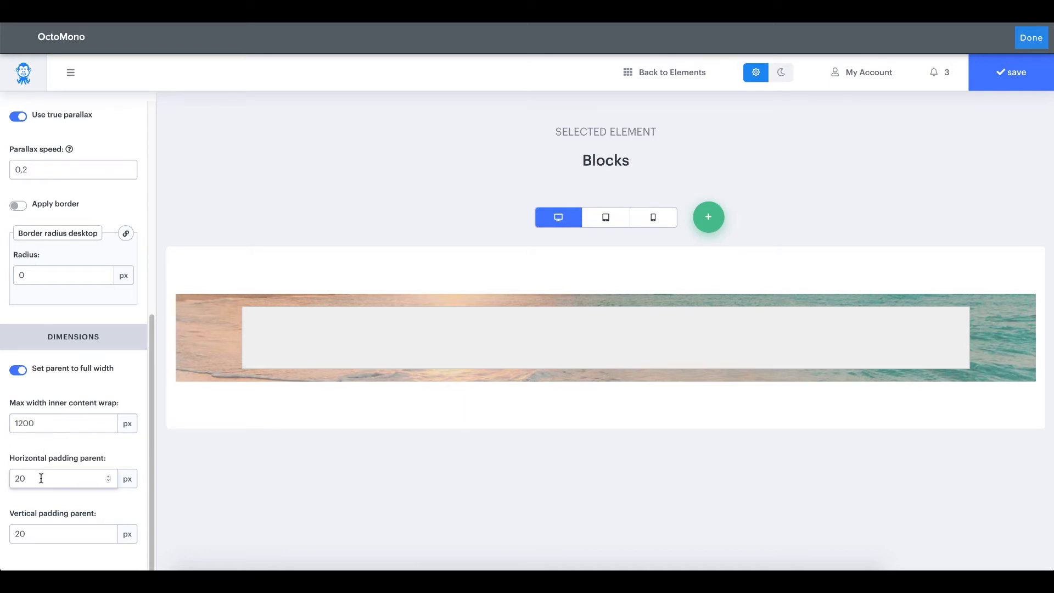
key(Up)
key(Up)
key(Up)
key(Up)
key(Up)
key(Up)
key(Up)
key(Up)
key(Down)
key(Down)
key(Down)
key(Down)
key(Down)
key(Down)
key(Down)
key(Up)
key(Down)
key(Down)
- Set the parent block's vertical padding to 50 px
click(88, 539)
key(Up)
key(Up)
key(Up)
key(Up)
key(Up)
key(Up)
key(Up)
key(Up)
key(Up)
key(Up)
key(Up)
key(Up)
key(Up)
key(Up)
key(Up)
key(Up)
key(Up)
key(Up)
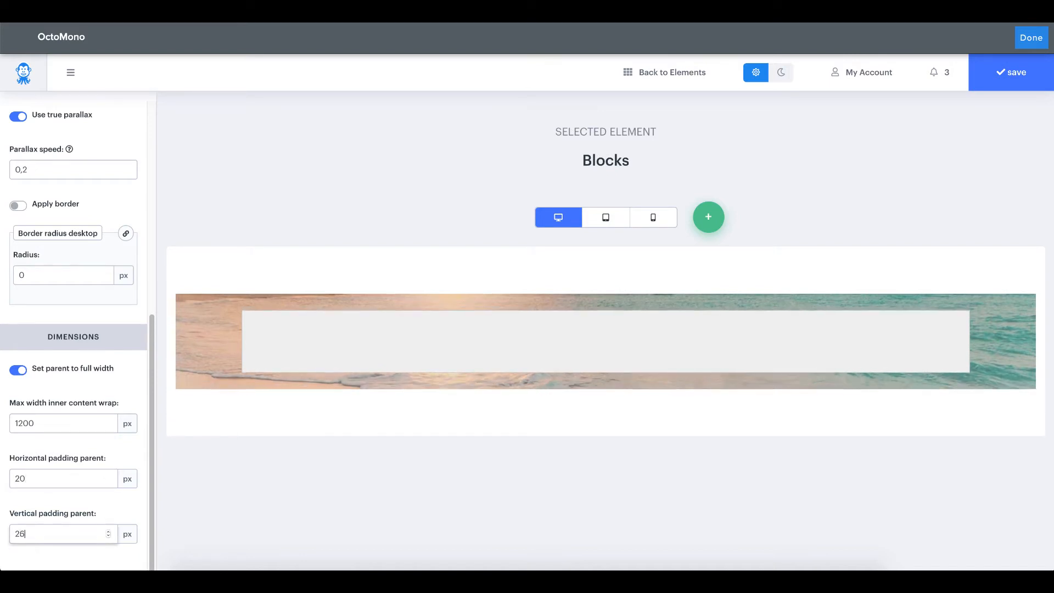
key(Up)
key(Up)
key(Up)
key(Up)
key(Up)
key(Up)
key(Up)
key(Up)
key(Up)
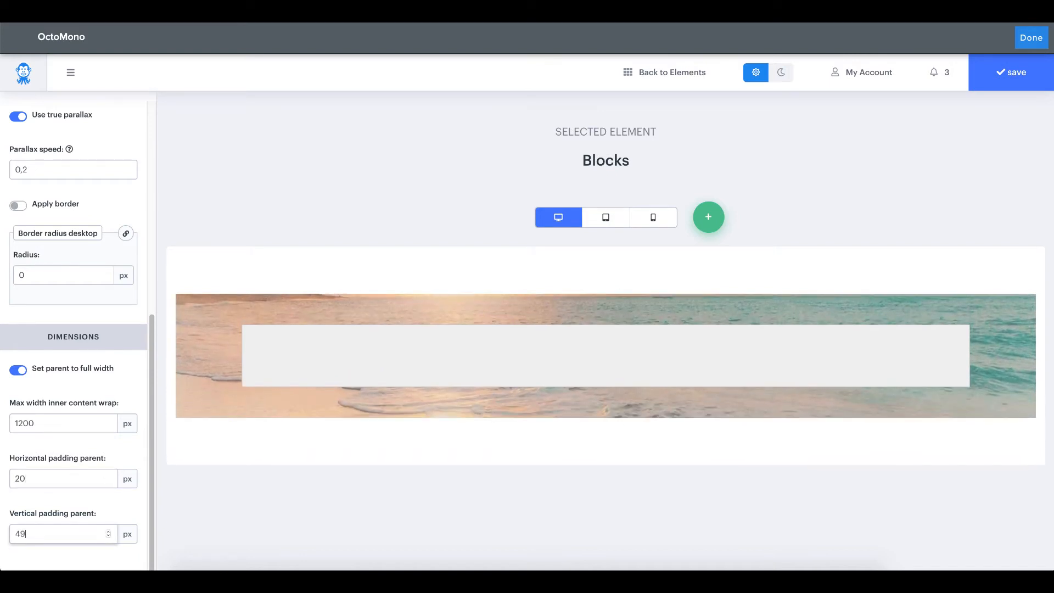
key(Down)
key(Down)
key(Down)
key(Down)
key(Down)
key(Down)
key(Down)
key(Down)
key(Down)
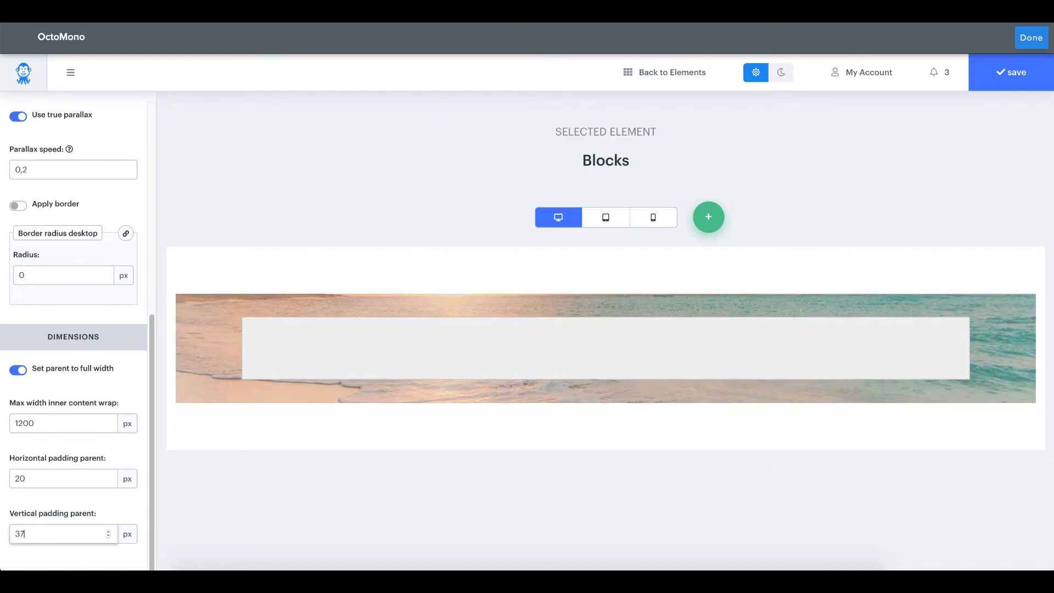
key(Up)
key(Up)
key(Up)
key(Up)
key(Up)
key(Up)
key(Up)
key(Up)
key(Up)
key(Up)
key(Up)
key(Up)
key(Up)
key(Up)
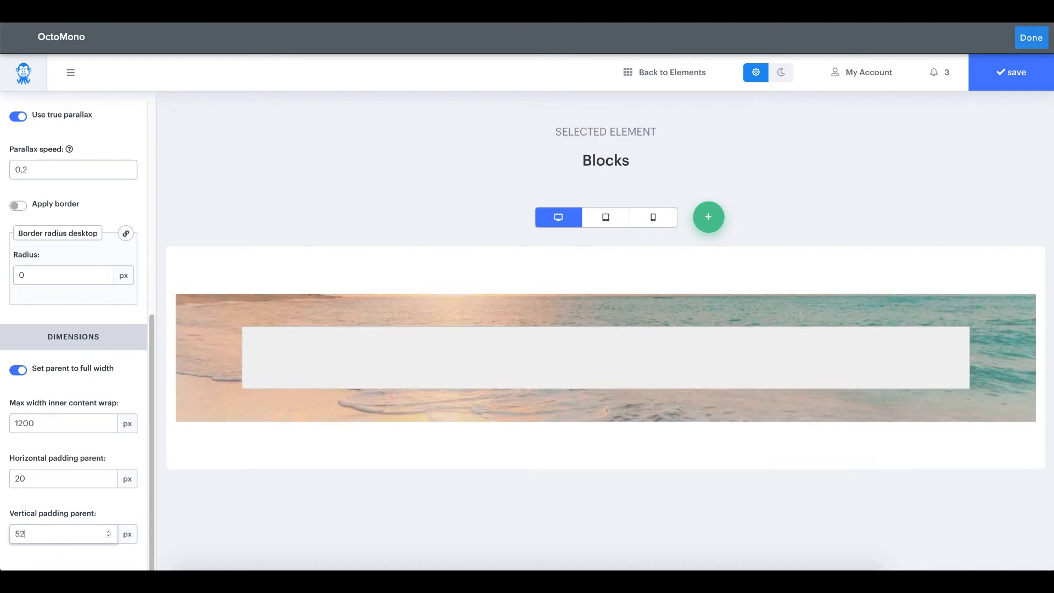
key(Down)
key(Down)
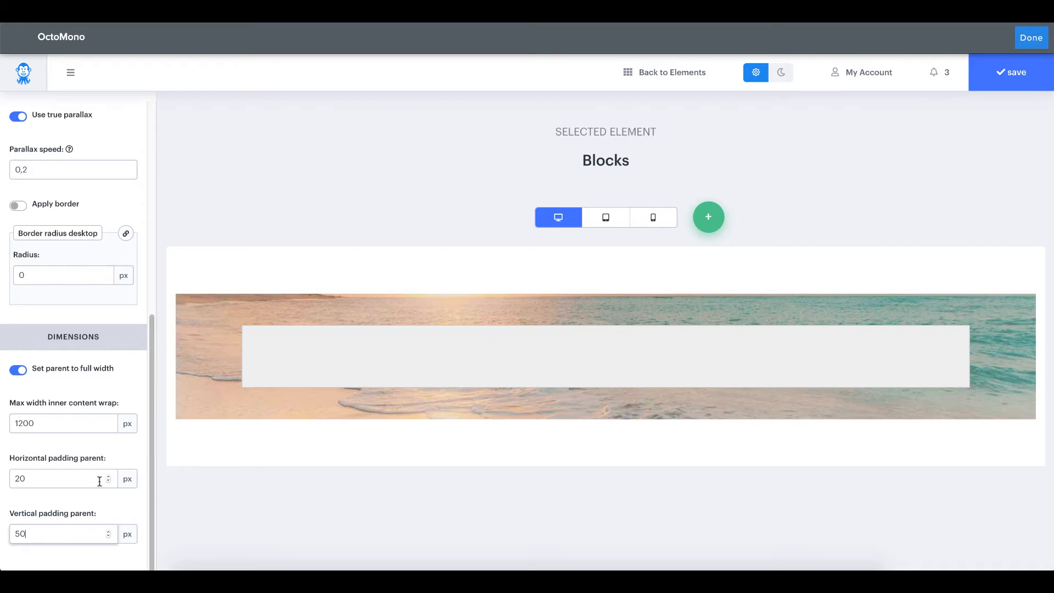
click(238, 257)
- Open the inner child block's settings and examine its visibility, background, border and border radius options
mouse_move(328, 354)
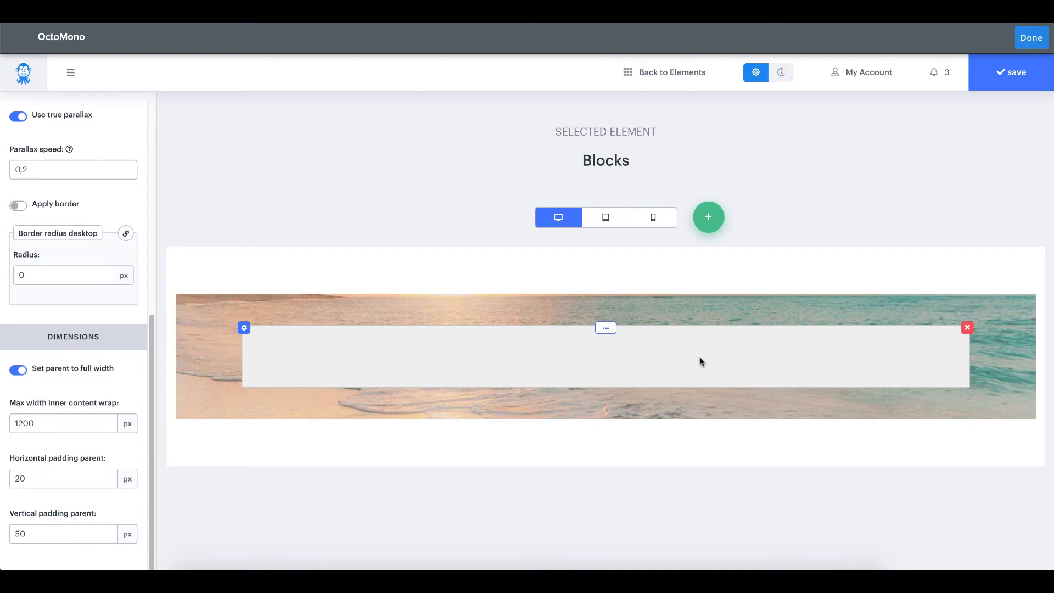
click(244, 329)
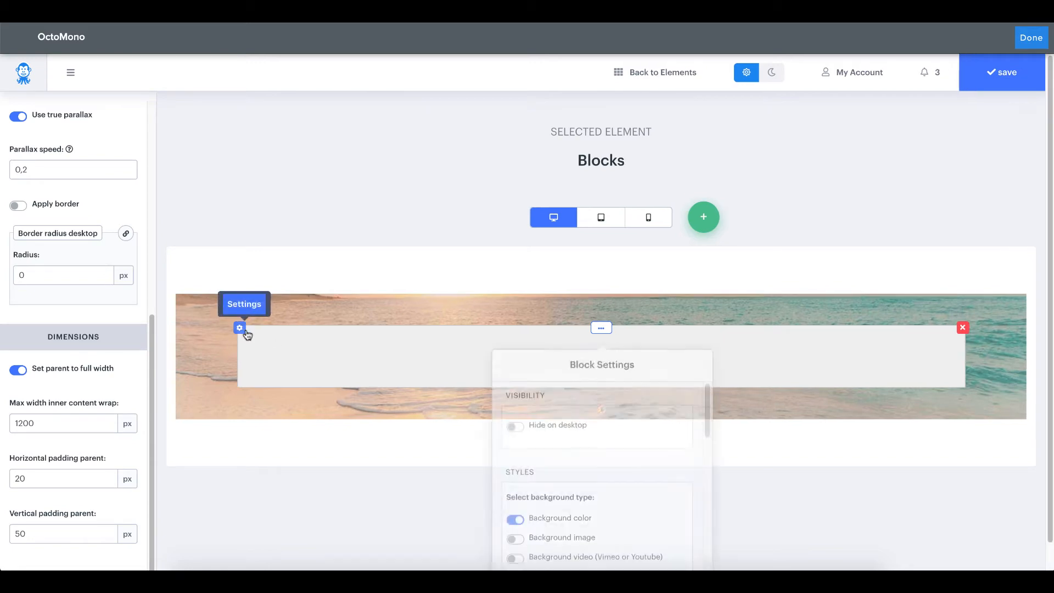
drag(590, 365, 661, 270)
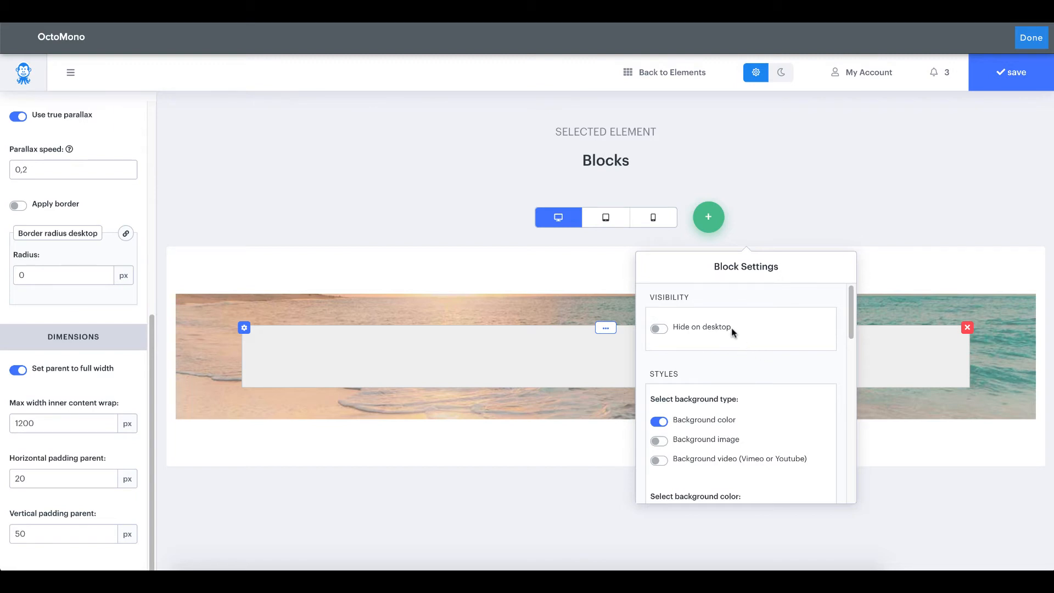
drag(731, 332, 673, 331)
click(718, 352)
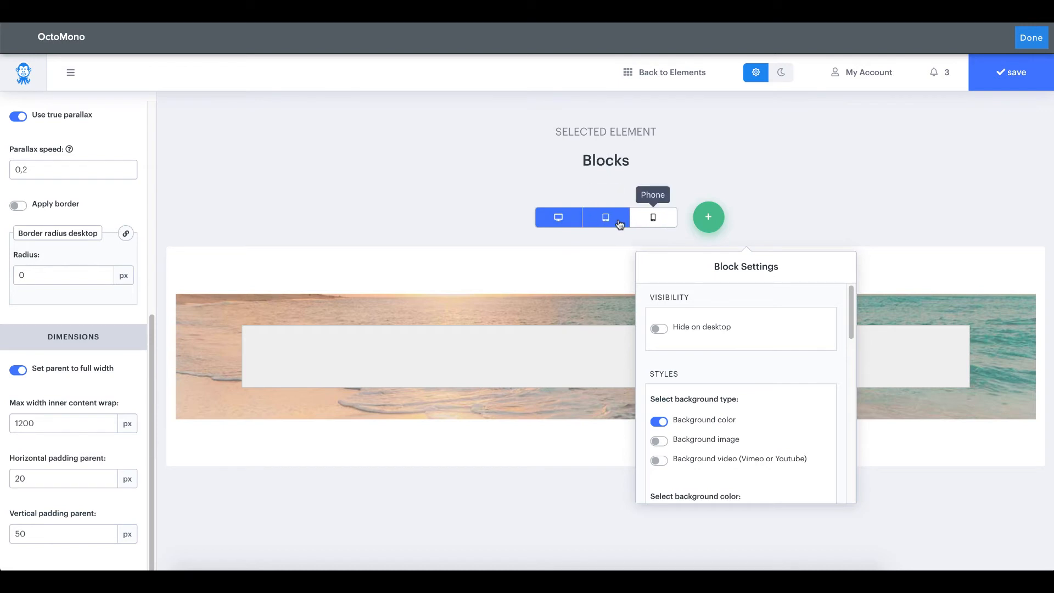
scroll(730, 347, down, 1)
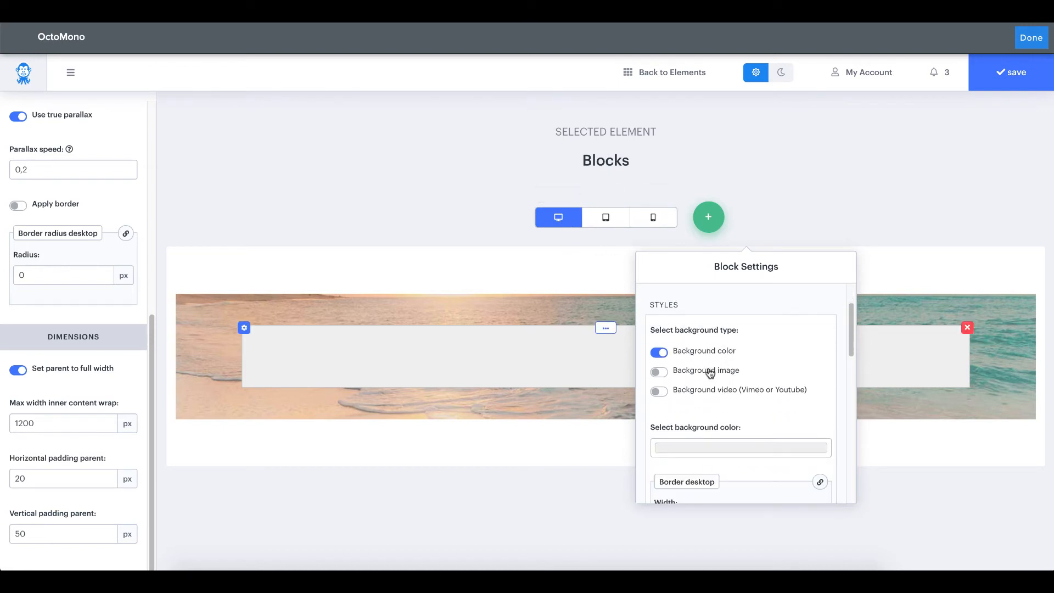
scroll(758, 356, down, 1)
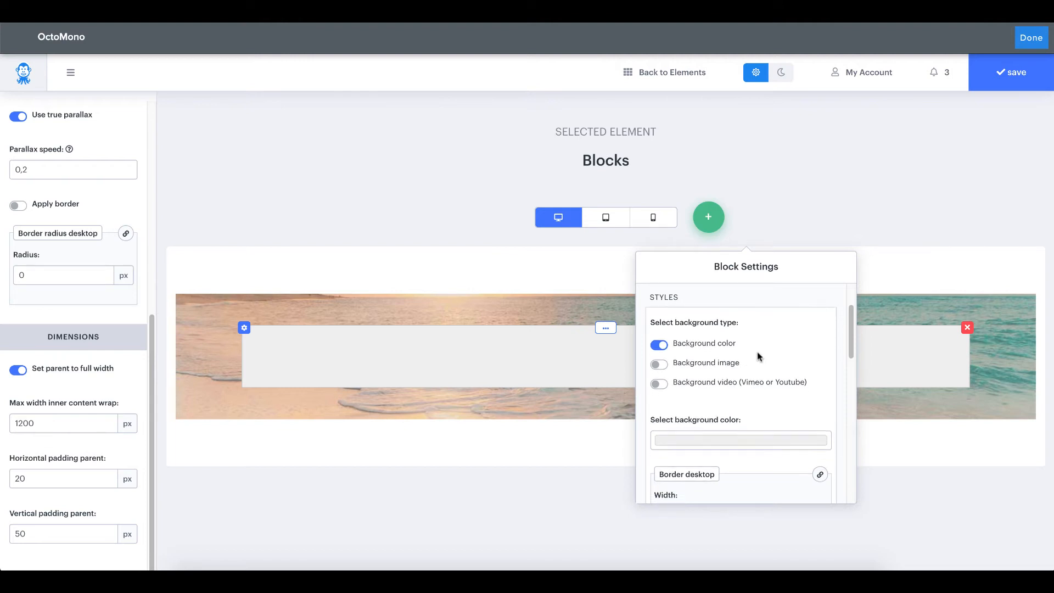
scroll(757, 356, down, 6)
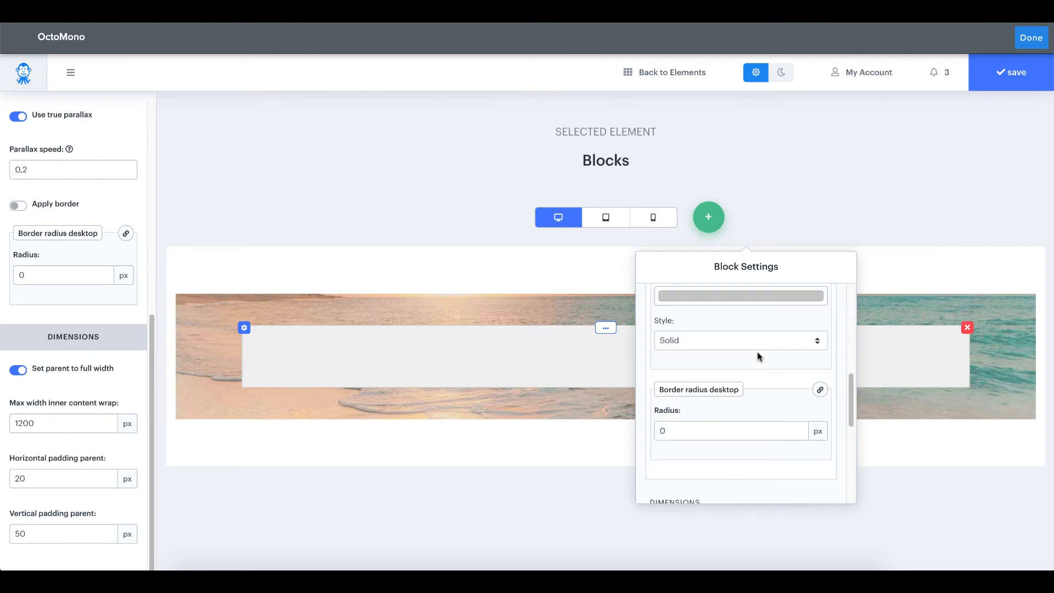
scroll(757, 356, up, 1)
- Set the child block's maximum desktop width to 6/12
scroll(756, 352, up, 1)
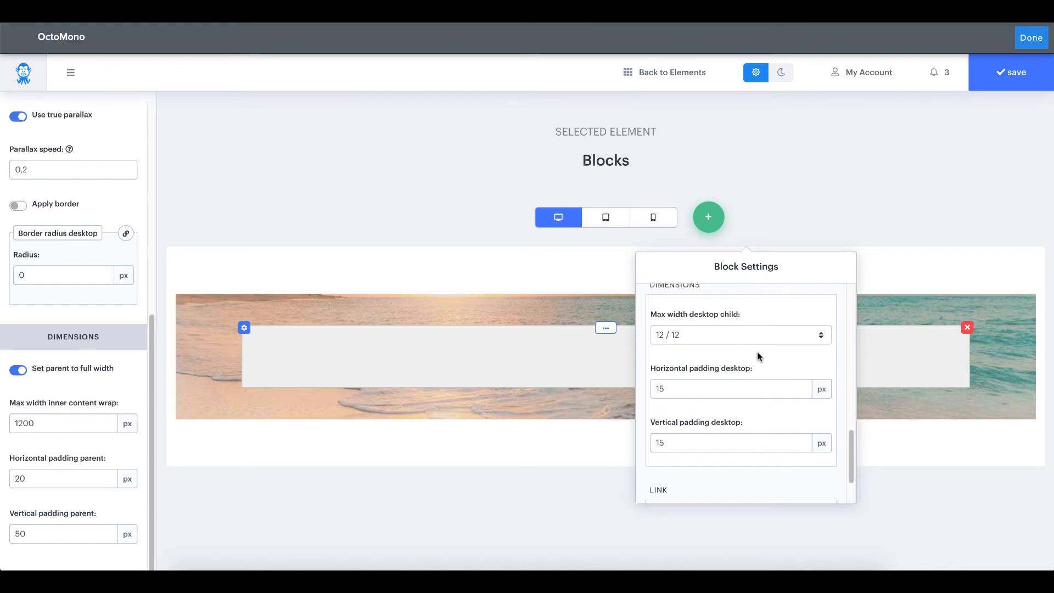
drag(653, 318, 749, 320)
click(752, 320)
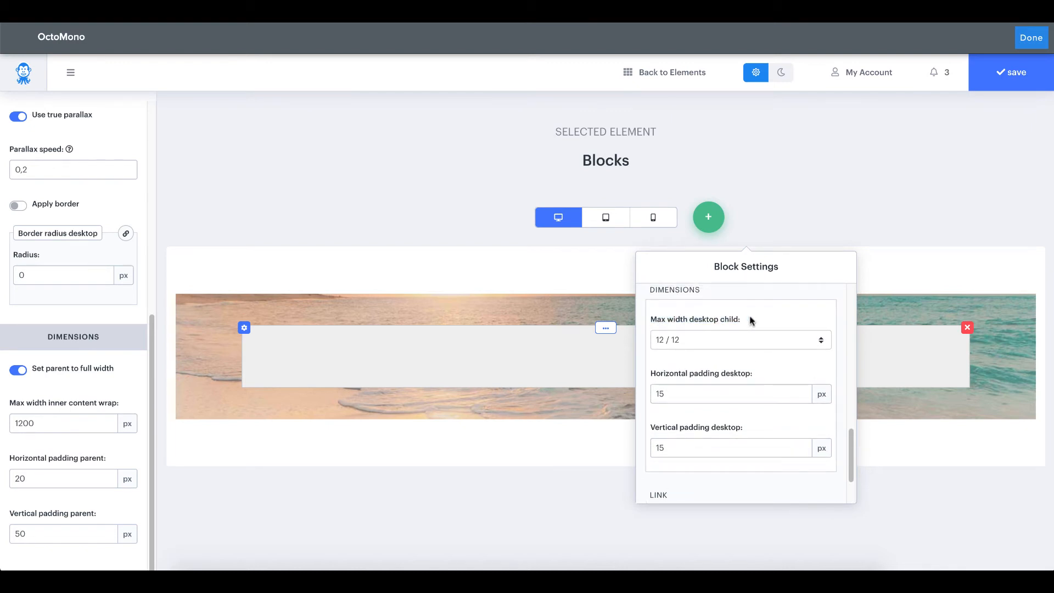
click(725, 339)
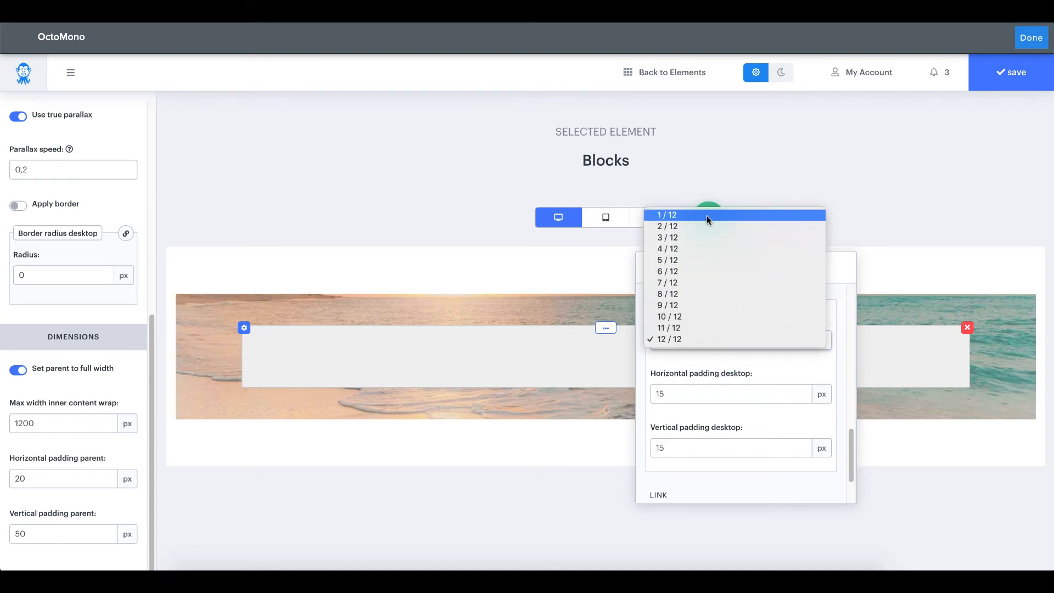
click(752, 271)
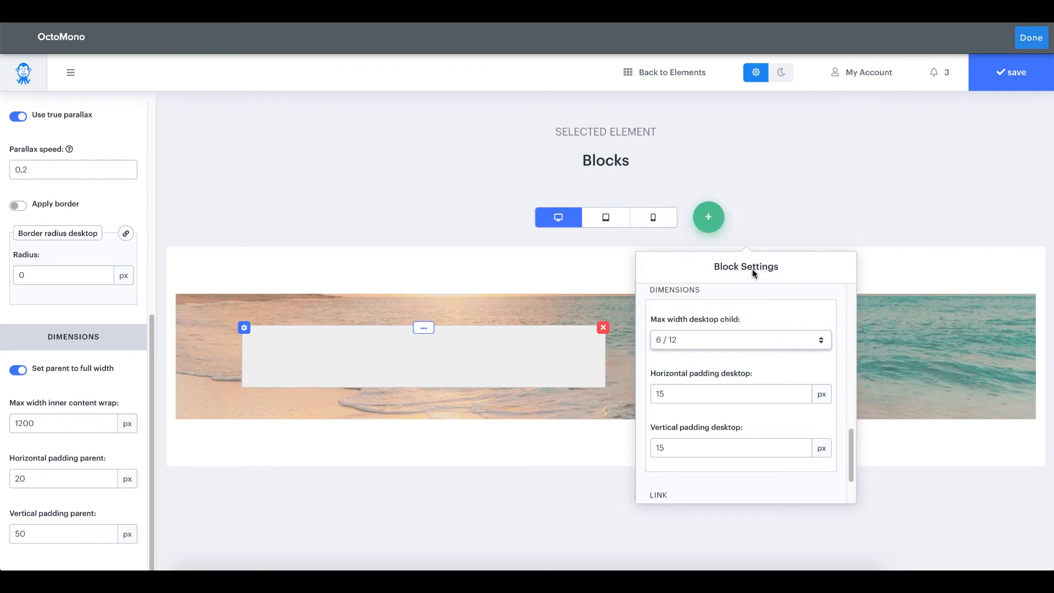
- Give the child block a semi-transparent dark background color, #1E151596, and close its settings
scroll(712, 331, up, 1)
scroll(712, 340, down, 7)
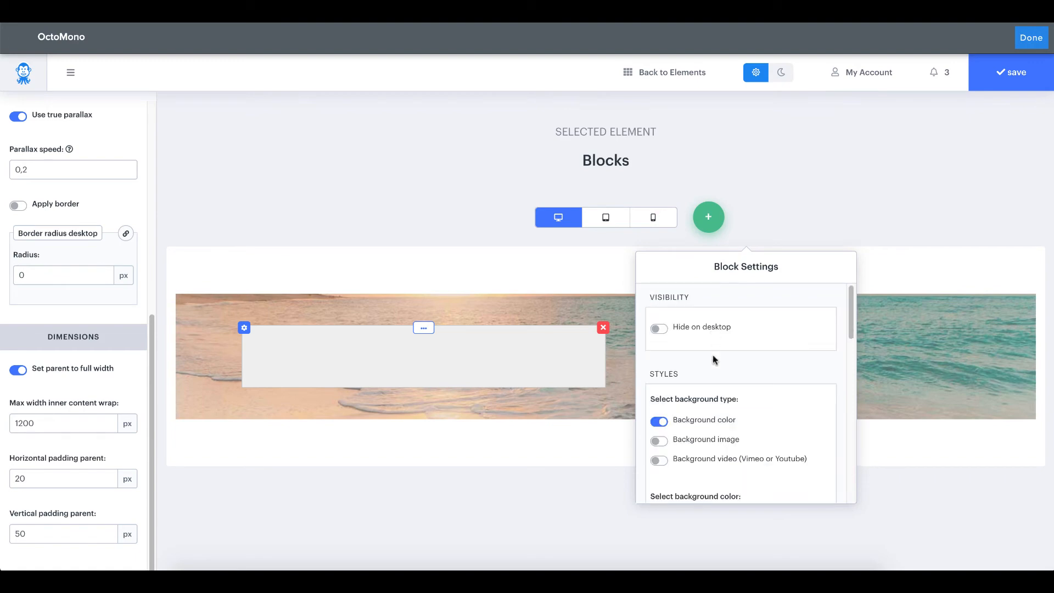
click(716, 334)
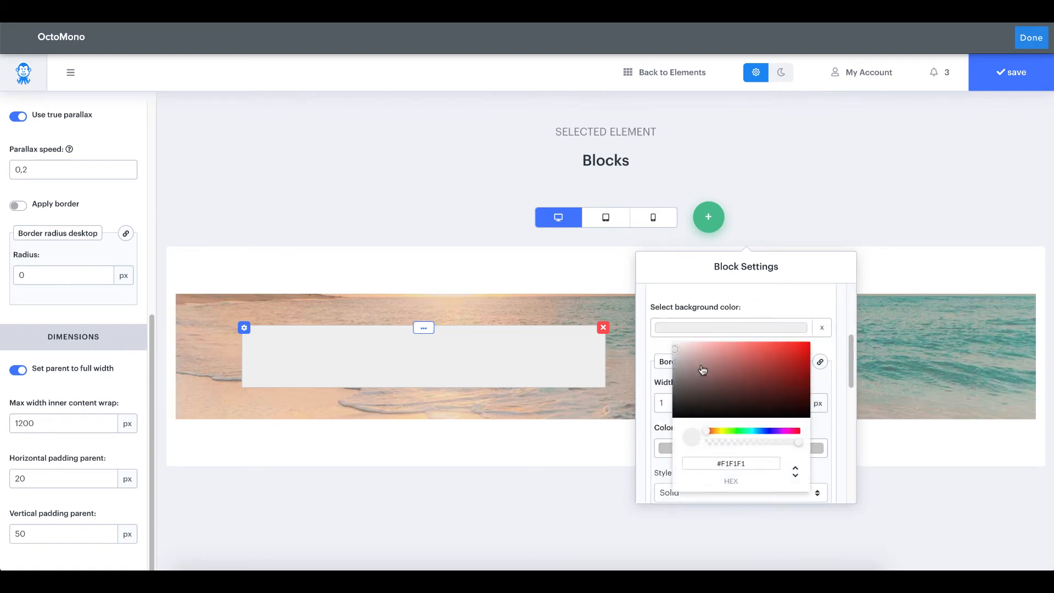
drag(703, 369, 684, 356)
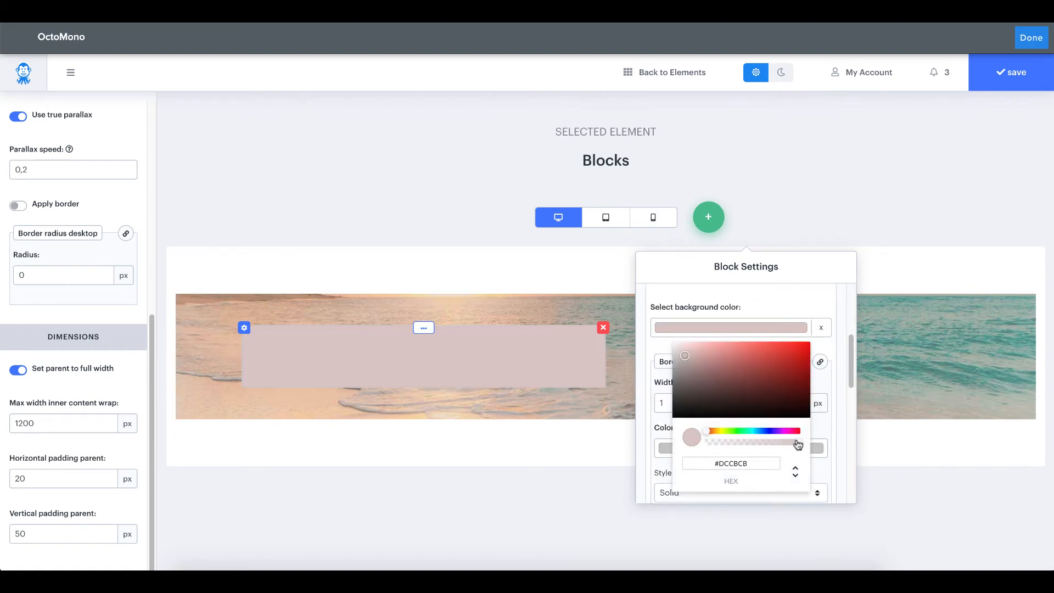
drag(798, 443, 763, 444)
drag(754, 403, 716, 412)
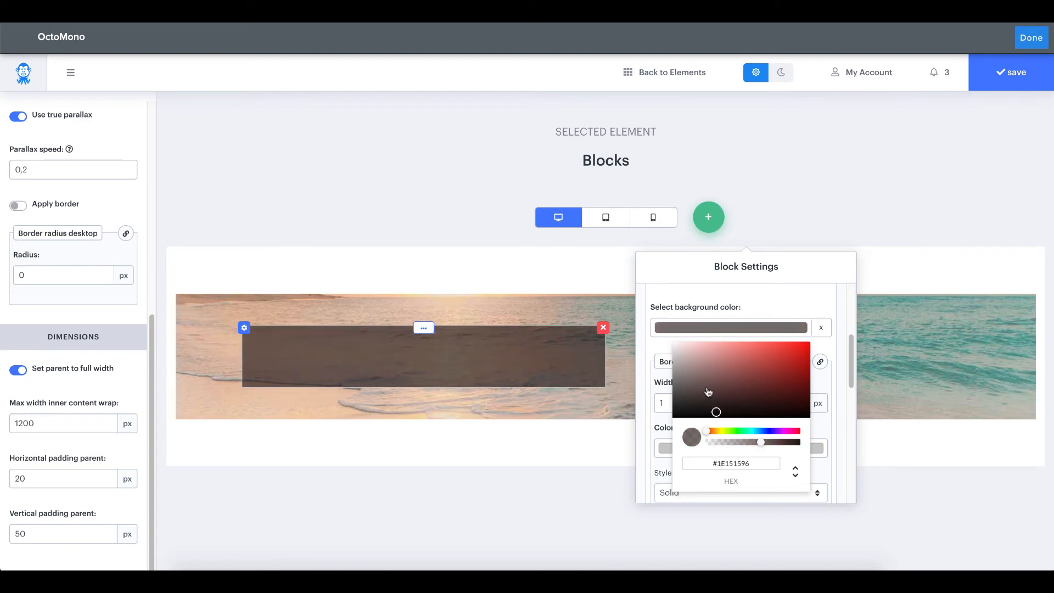
click(650, 382)
click(597, 273)
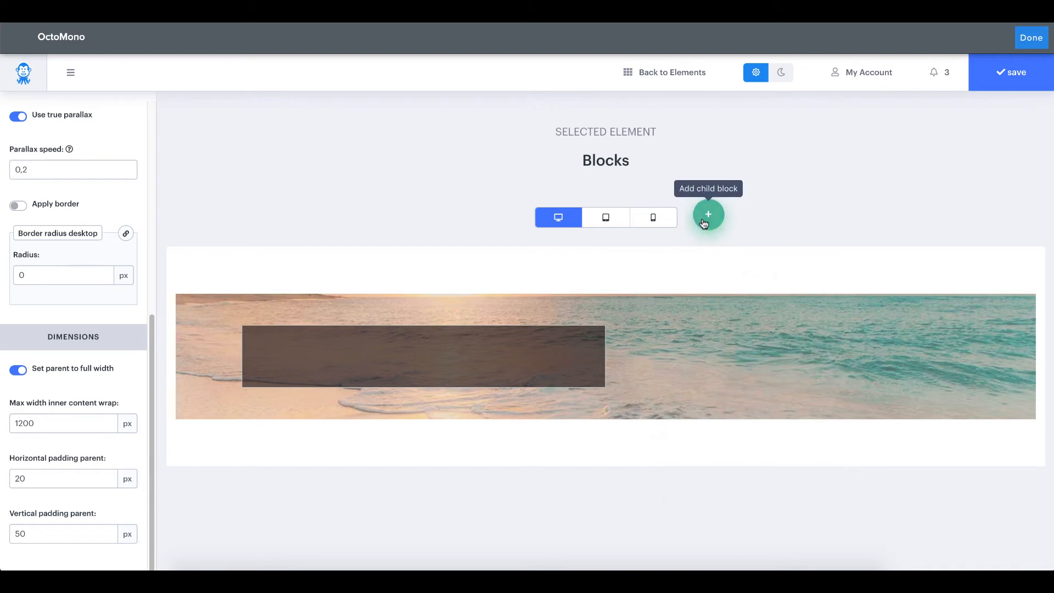
- Add a second child block and set its maximum desktop width to 4/12
click(705, 222)
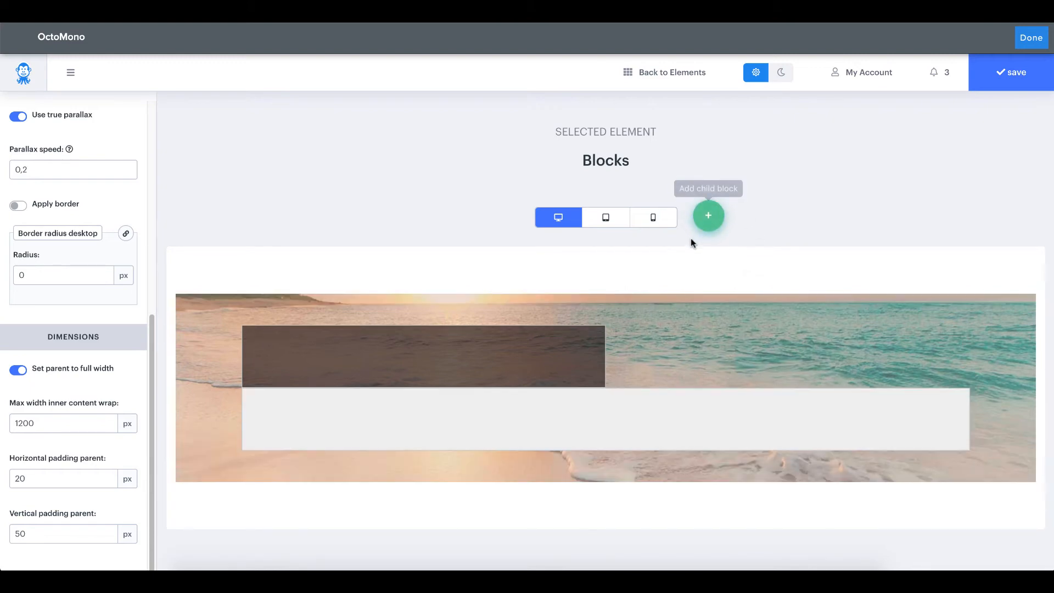
mouse_move(691, 429)
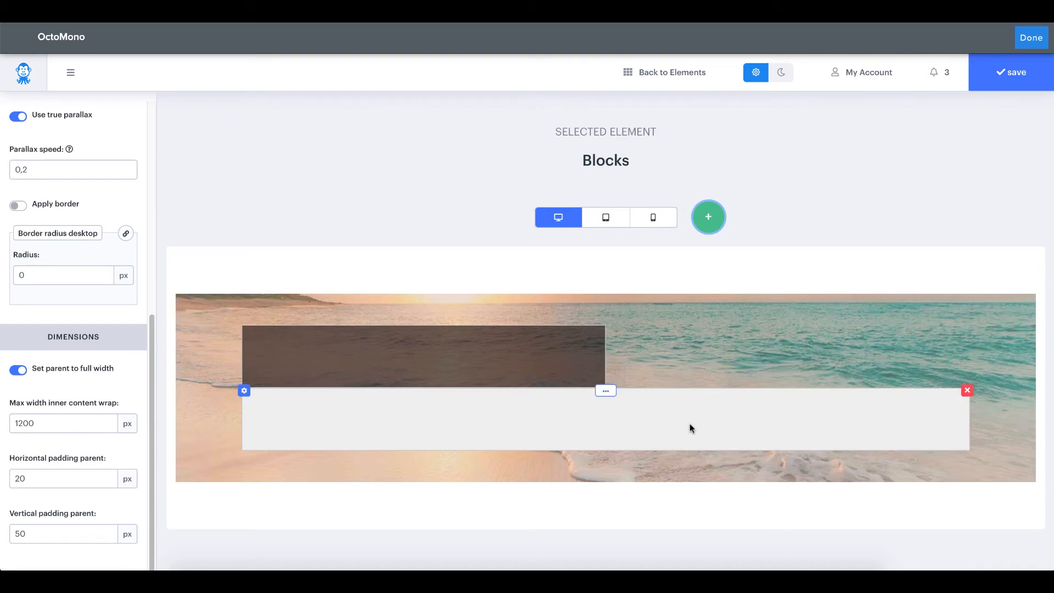
mouse_move(355, 380)
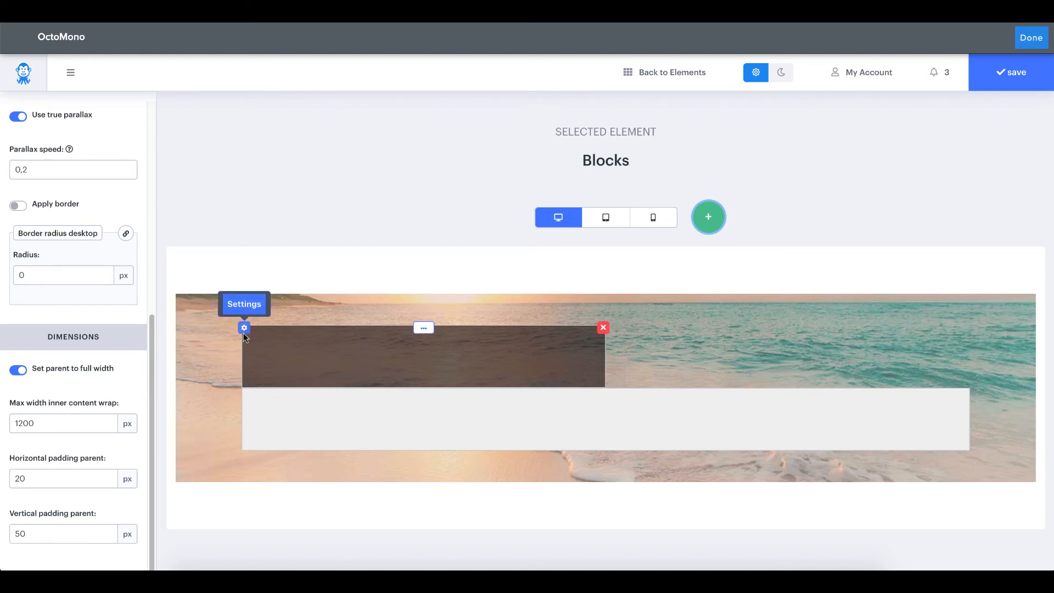
click(244, 390)
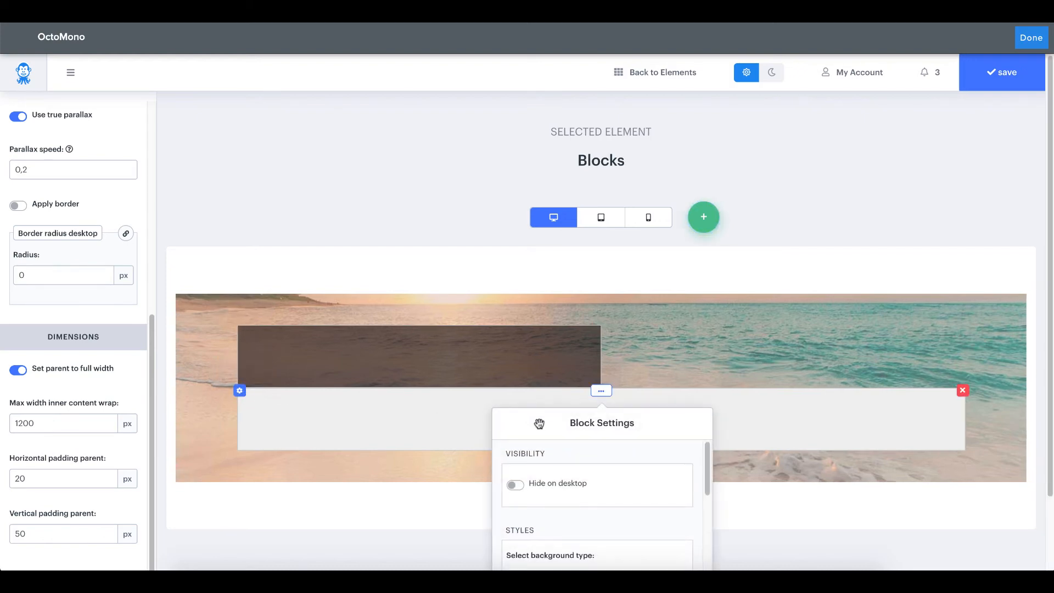
drag(539, 423, 516, 266)
scroll(564, 350, down, 8)
scroll(566, 358, up, 2)
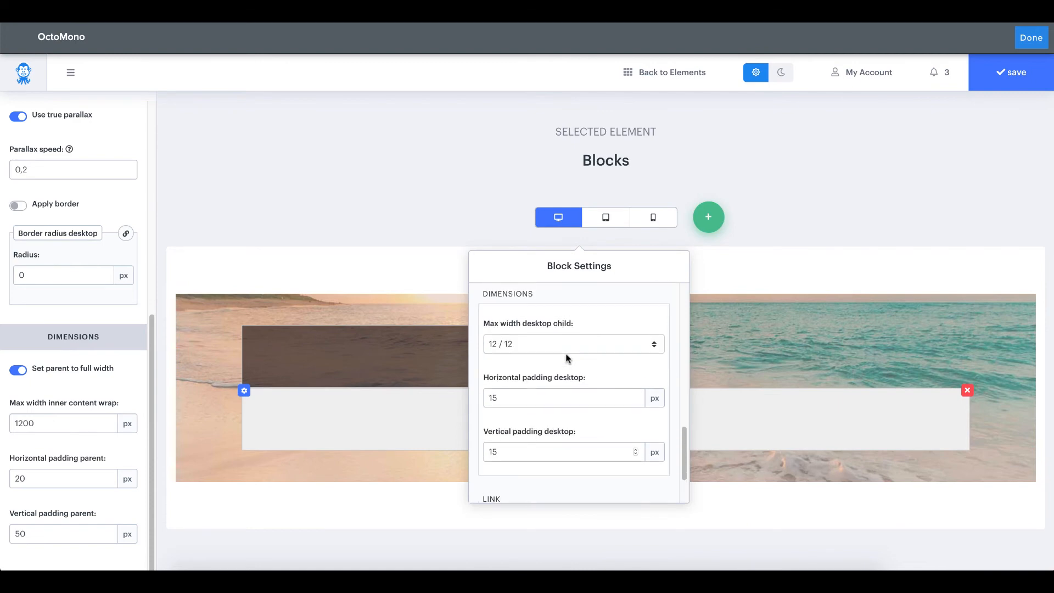
click(544, 349)
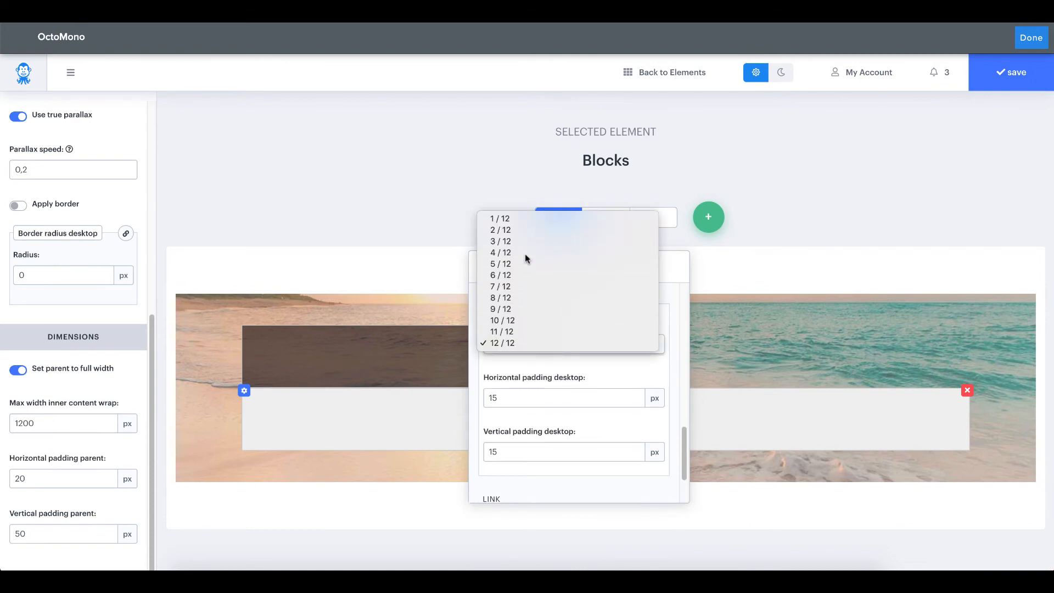
click(519, 275)
- Set the first, dark child block's maximum desktop width to 4/12 and close its settings
click(240, 328)
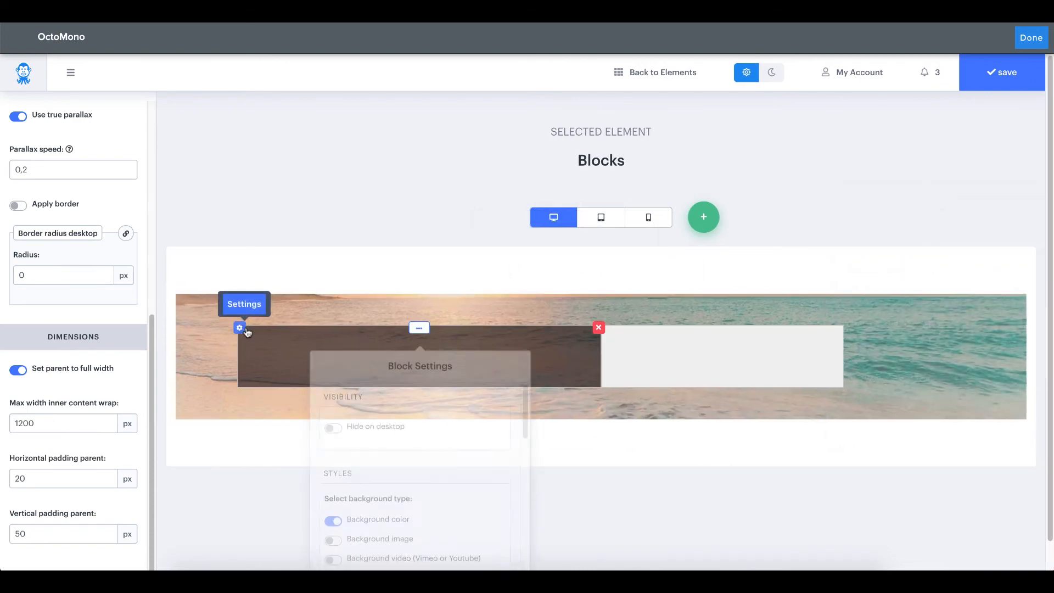
scroll(408, 383, down, 6)
scroll(409, 387, up, 1)
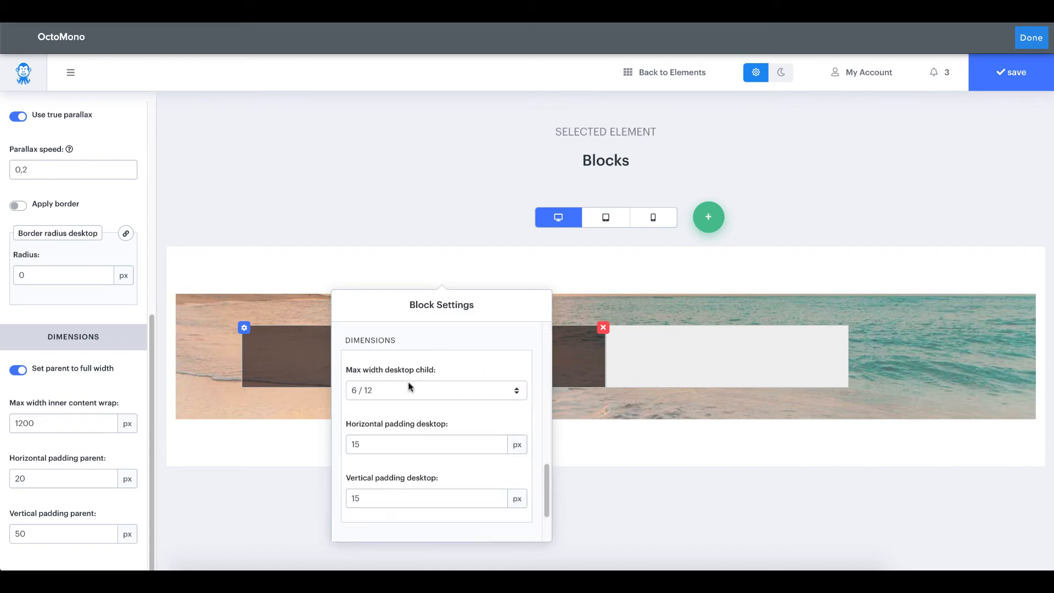
click(408, 387)
click(600, 356)
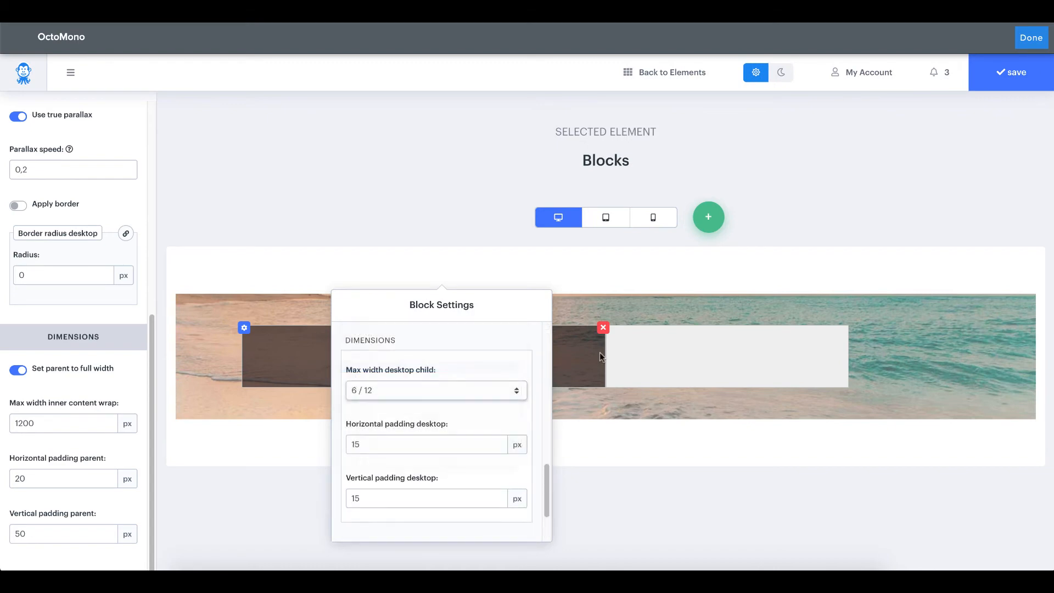
click(637, 355)
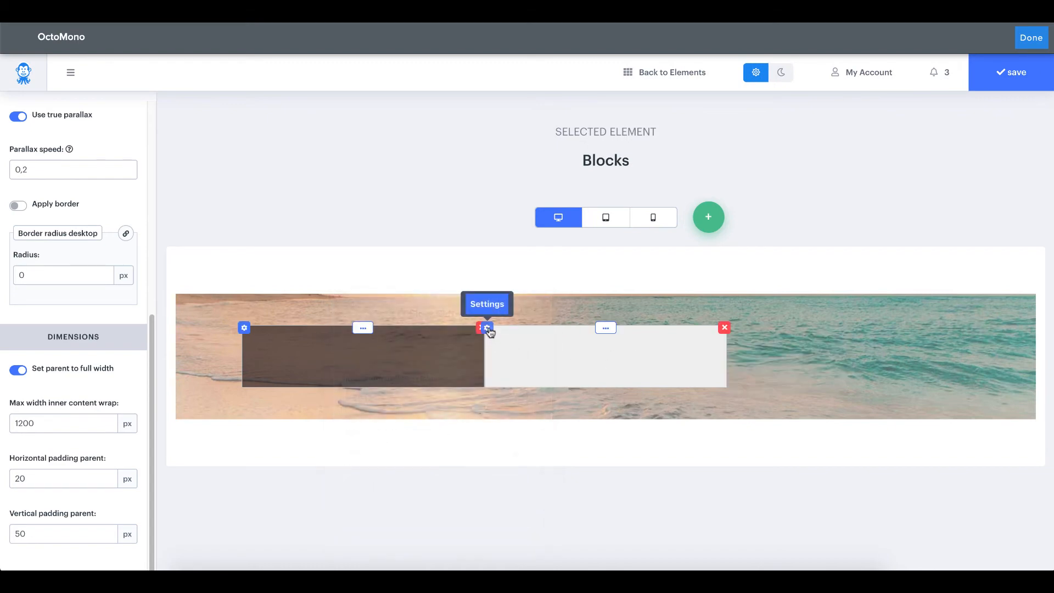
- Switch the second child block's background type to a background image
click(488, 329)
scroll(560, 413, down, 1)
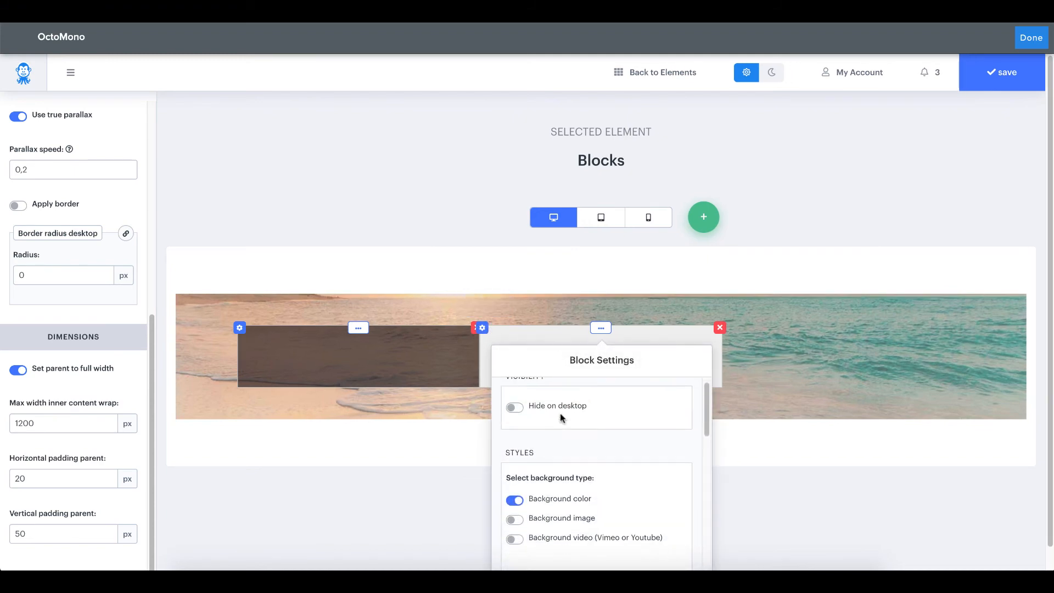
click(580, 522)
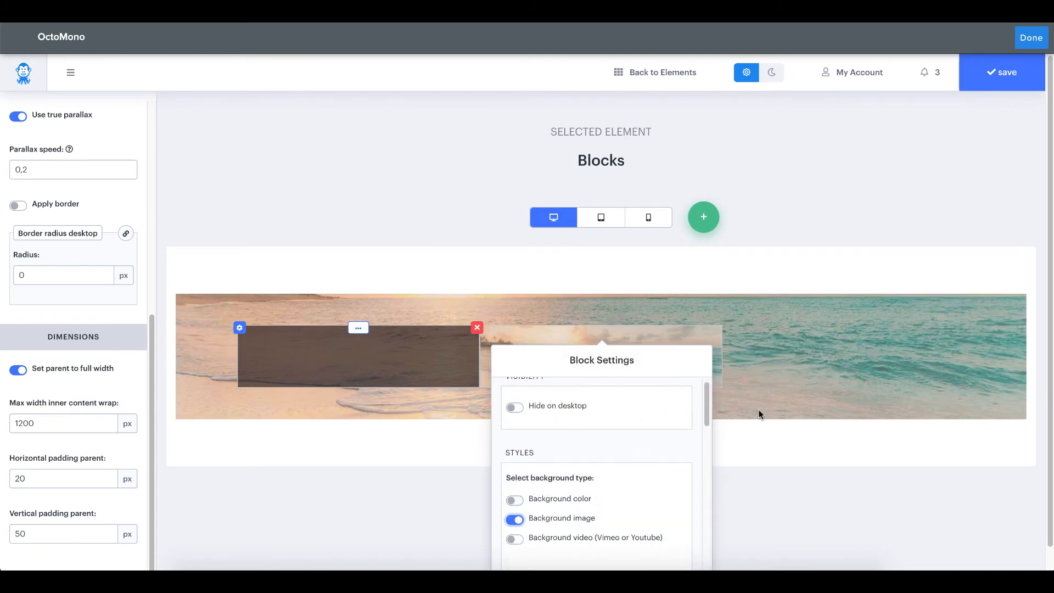
- Add a third child block and set its maximum desktop width to 4/12
click(703, 217)
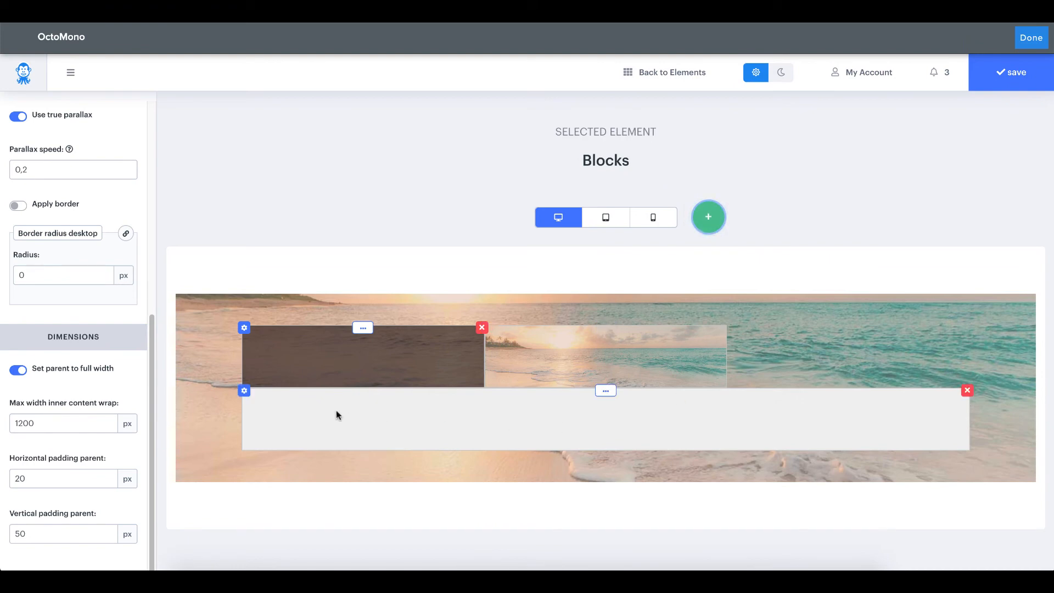
click(245, 390)
drag(525, 430, 519, 338)
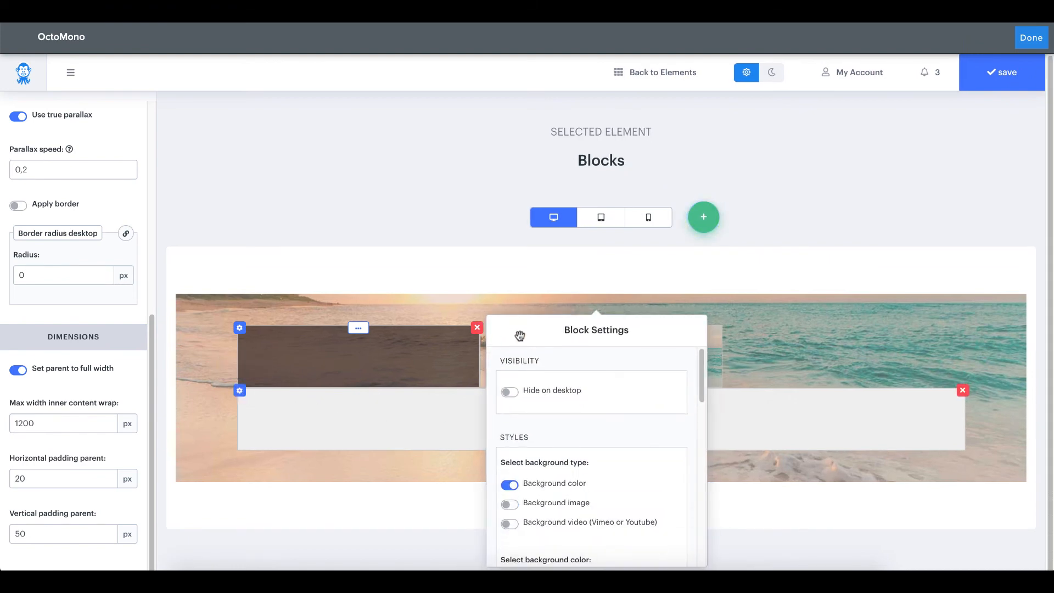
scroll(568, 437, down, 5)
click(560, 543)
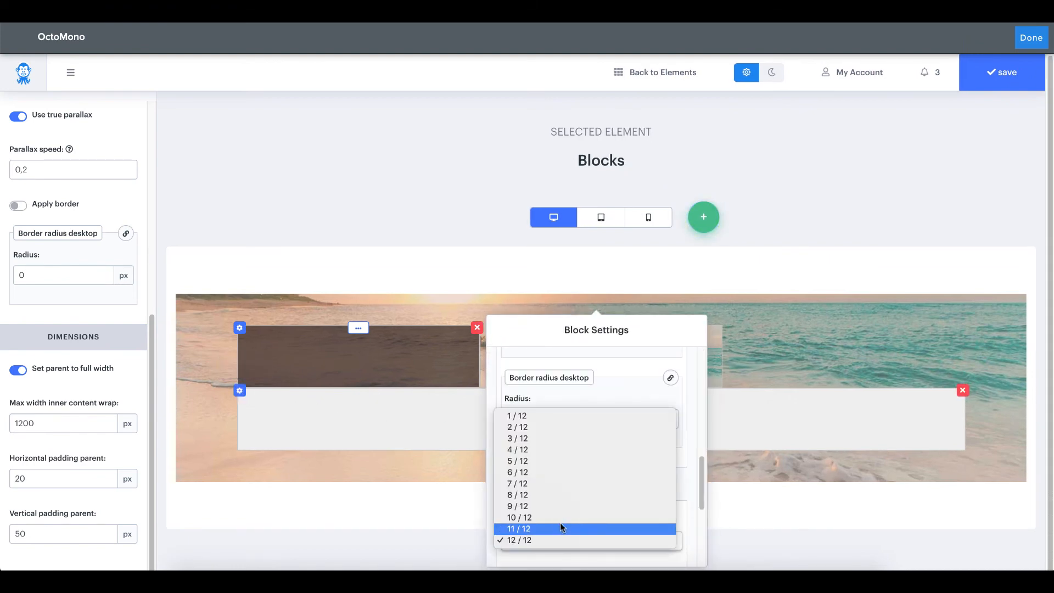
click(551, 449)
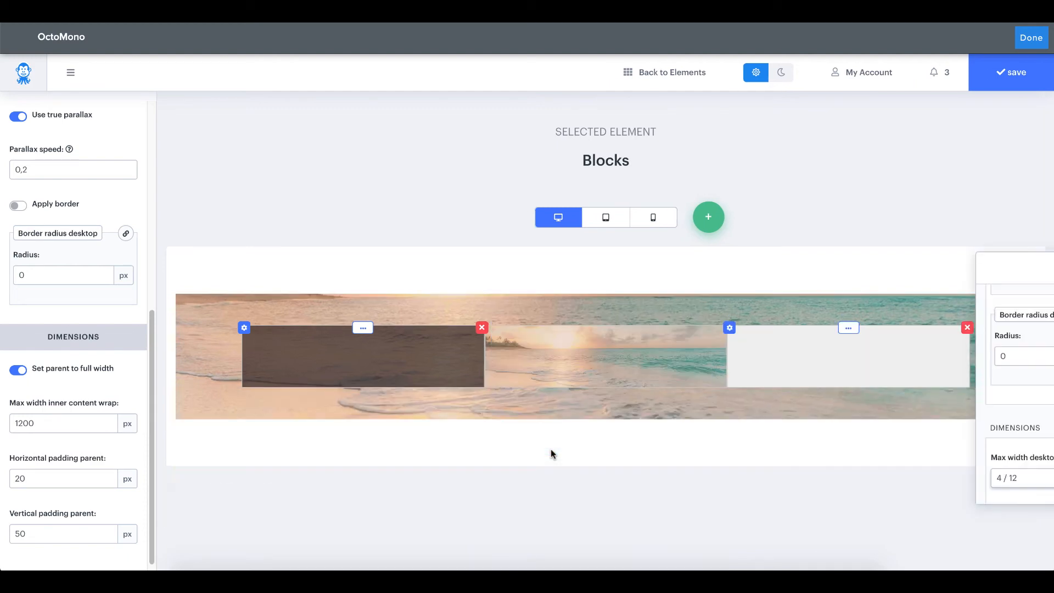
- Give the third child block a pink background color and close its settings
click(729, 327)
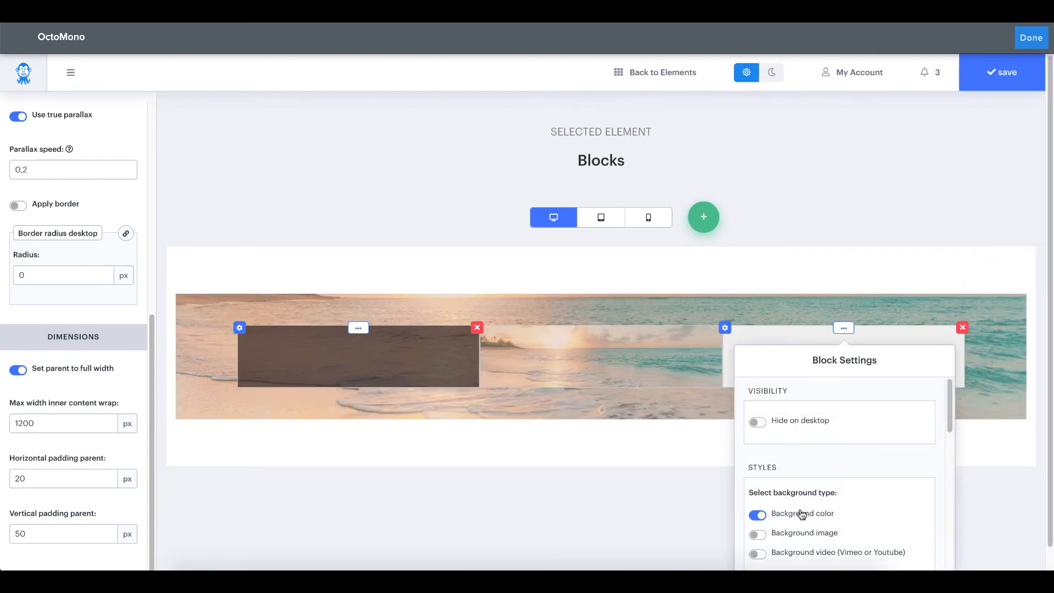
scroll(801, 514, down, 2)
click(808, 488)
click(805, 516)
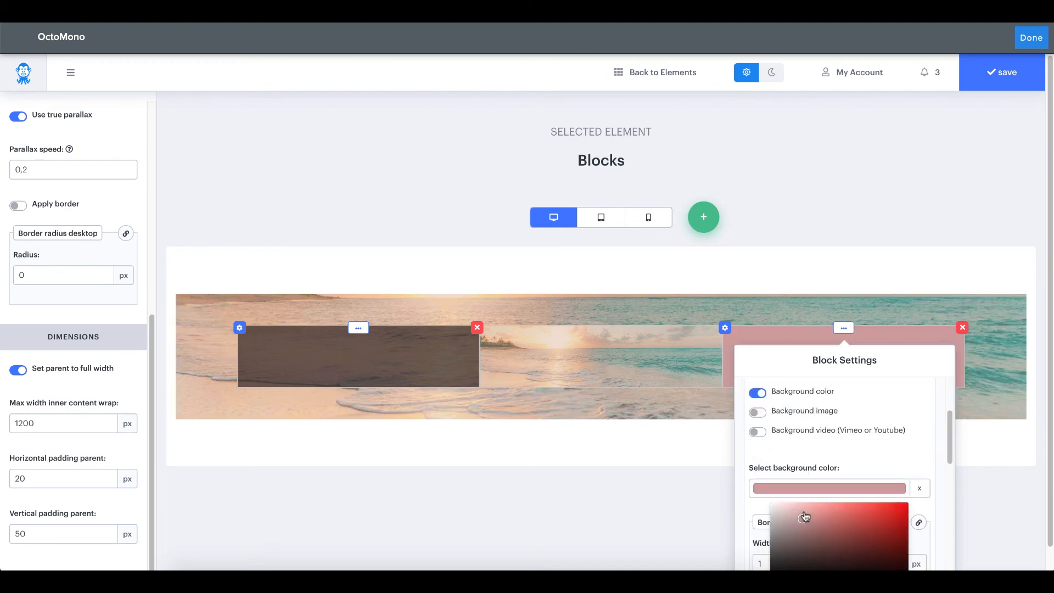
click(658, 380)
- Add a fourth and a fifth child block below the first row and look through the fourth block's settings
click(699, 227)
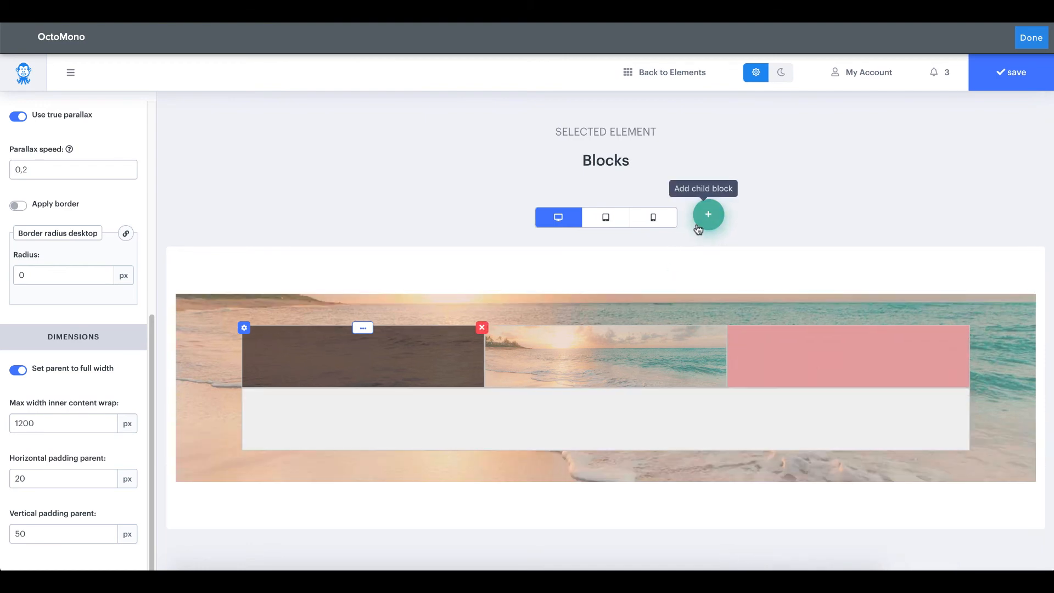
click(699, 227)
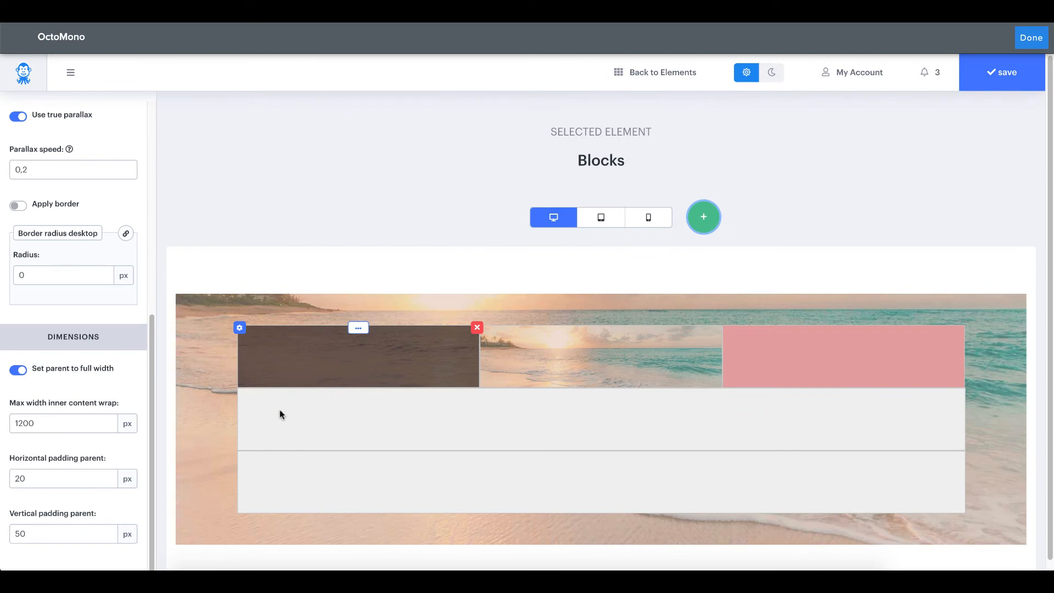
click(240, 390)
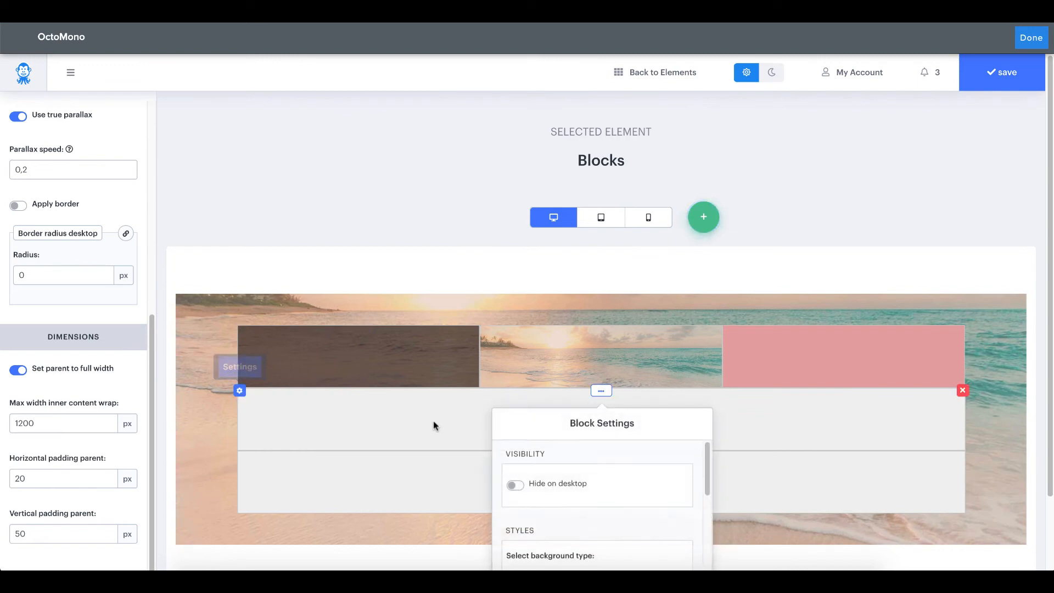
scroll(576, 465, down, 8)
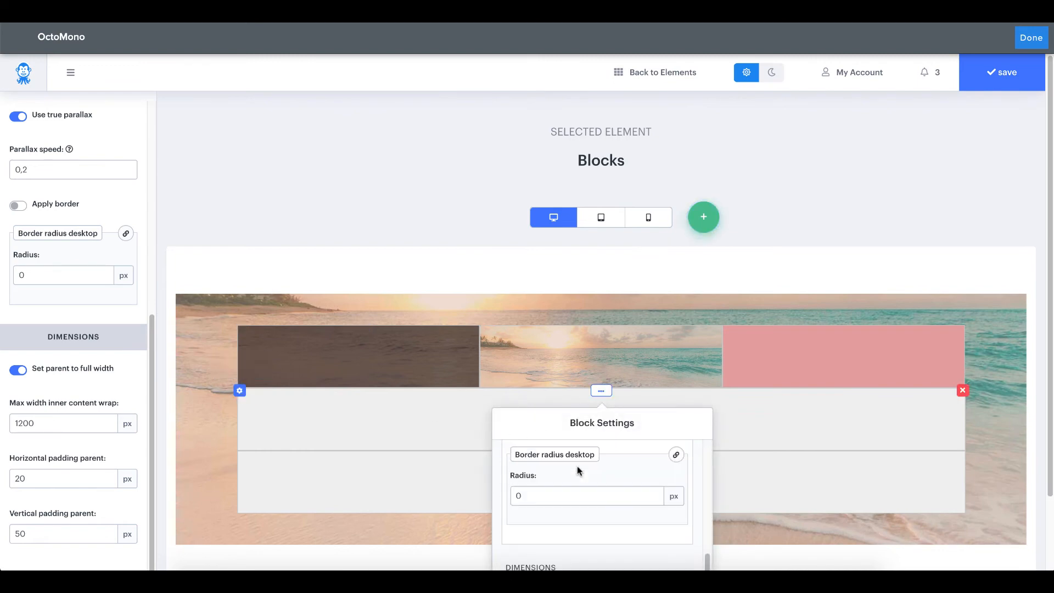
click(438, 268)
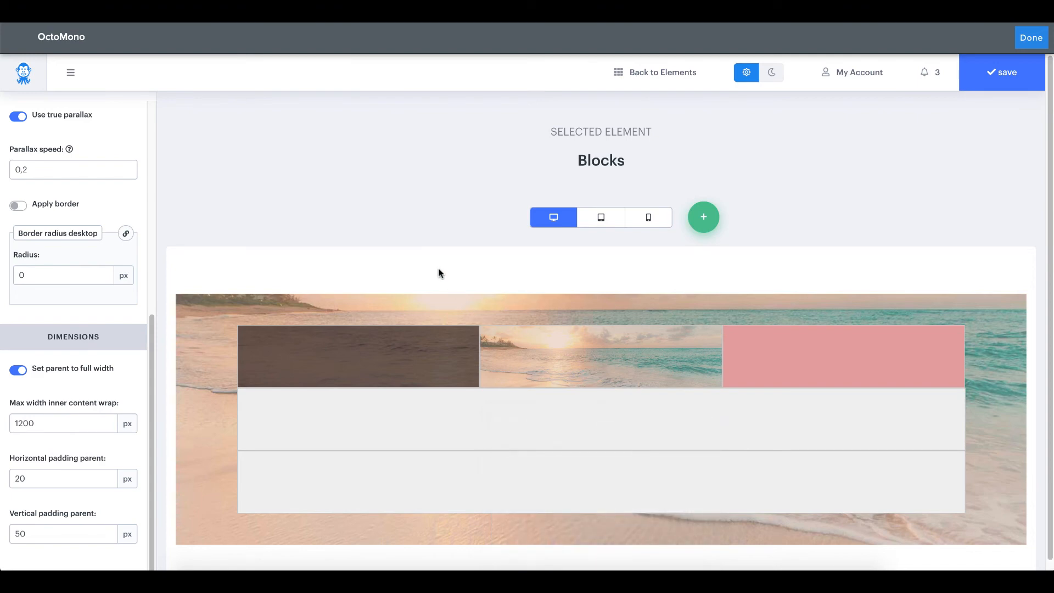
- Switch to the tablet view and set the dark first child block's maximum tablet width to 6/12
click(600, 217)
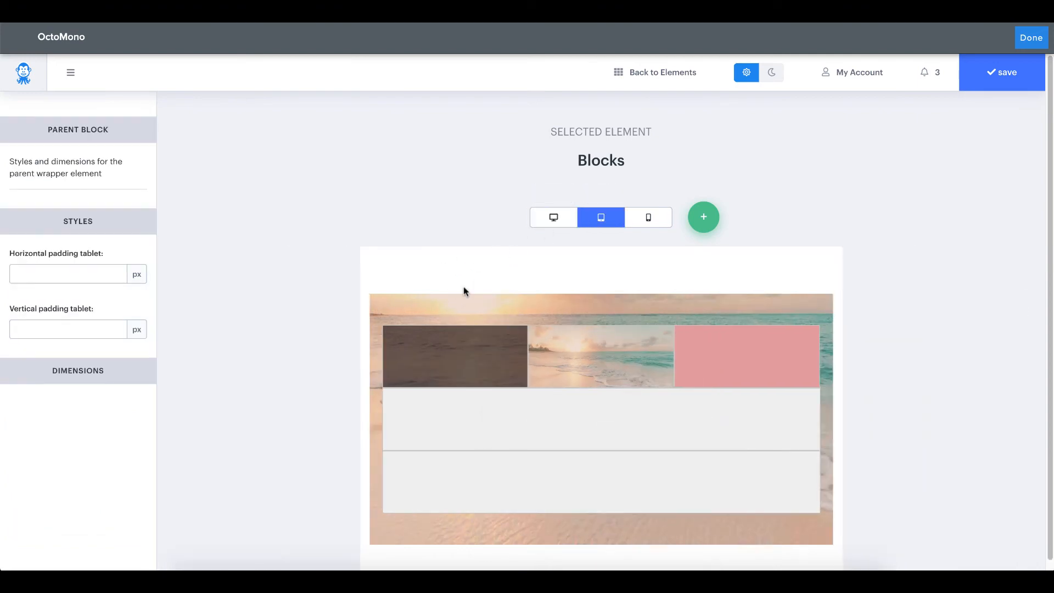
click(384, 328)
scroll(450, 390, down, 5)
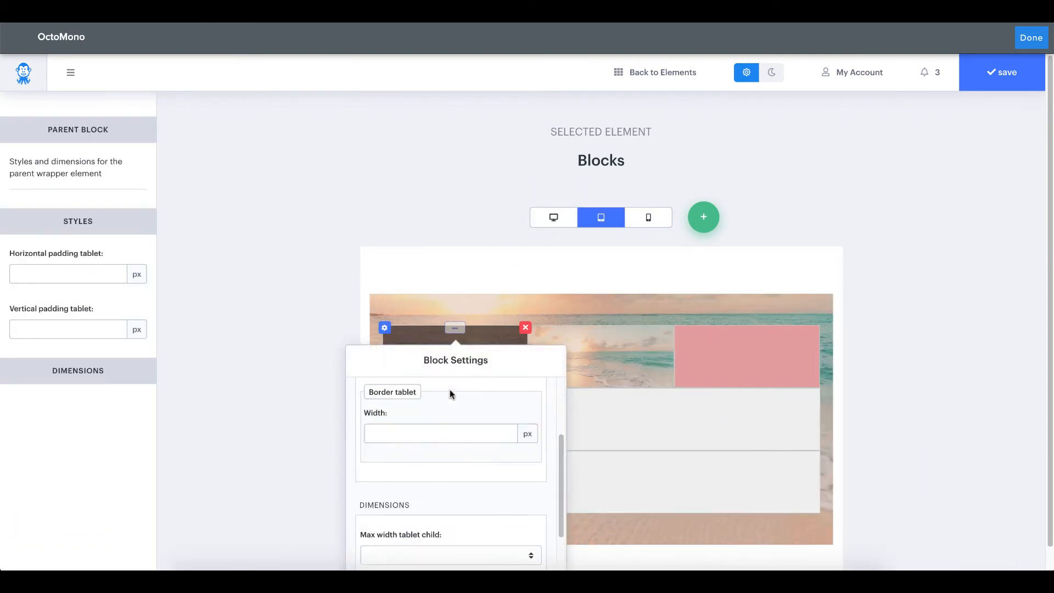
scroll(450, 391, down, 5)
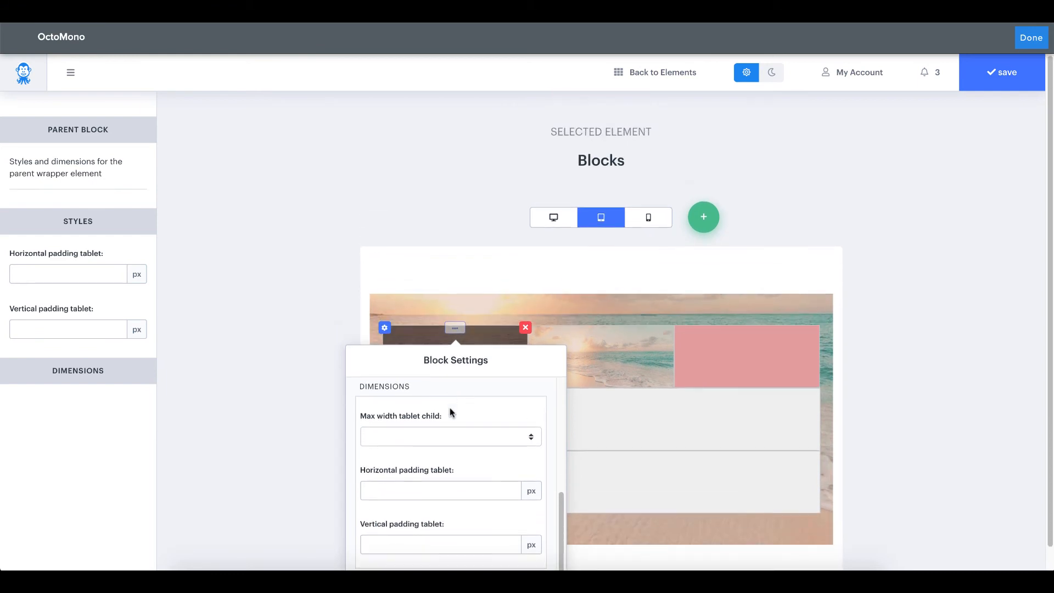
click(440, 424)
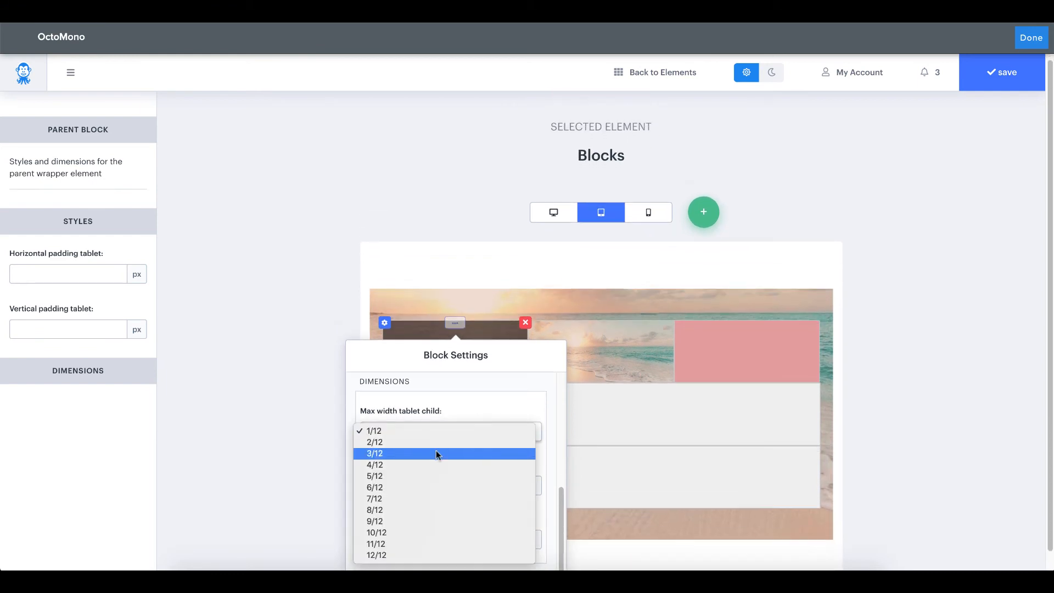
click(436, 484)
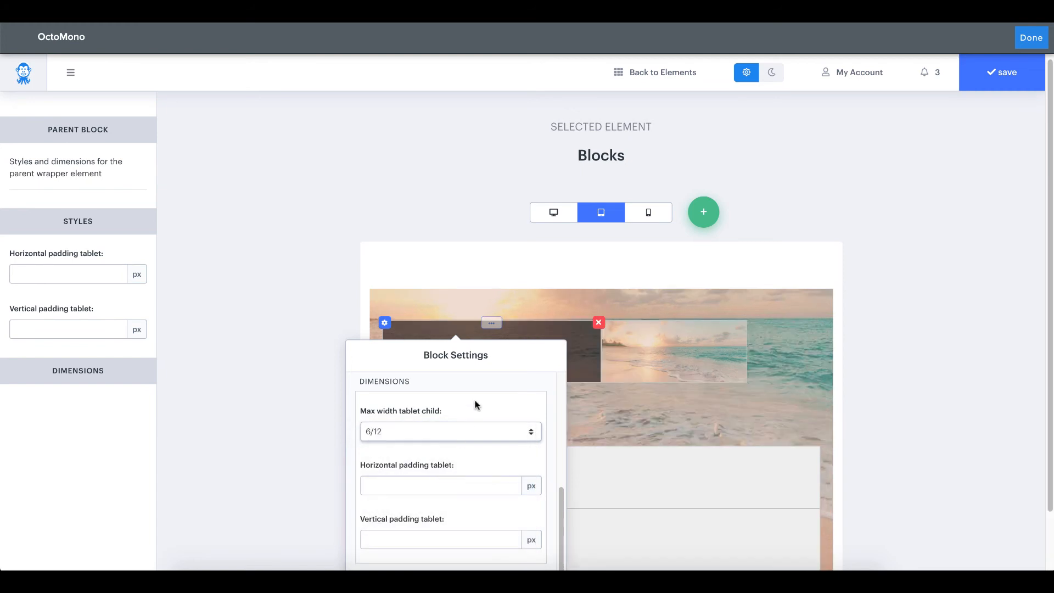
- Set the maximum tablet width of the second child block, with the beach image, to 6/12
click(604, 323)
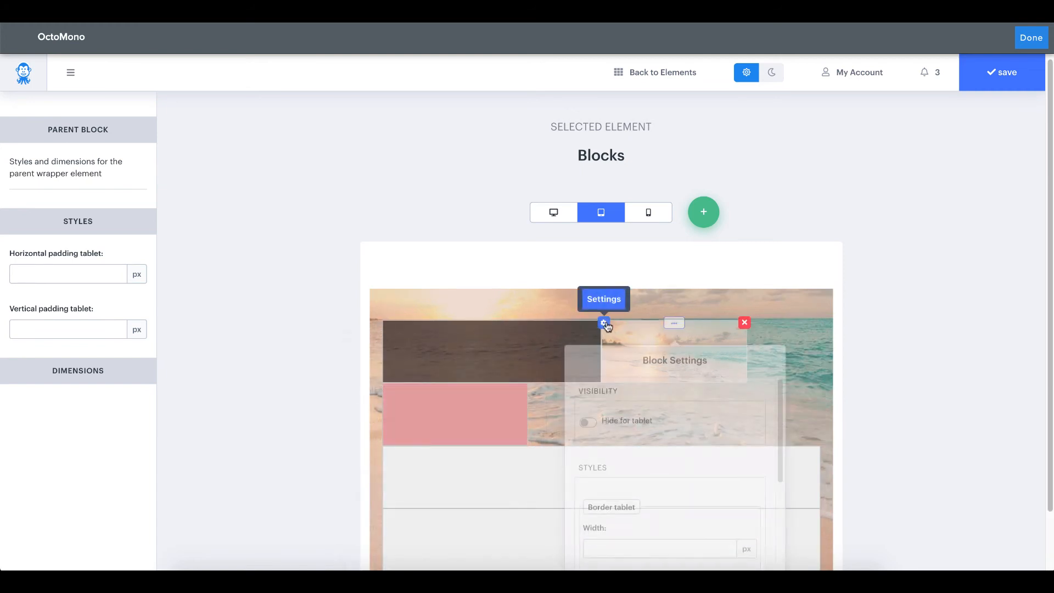
scroll(621, 397, down, 5)
click(634, 431)
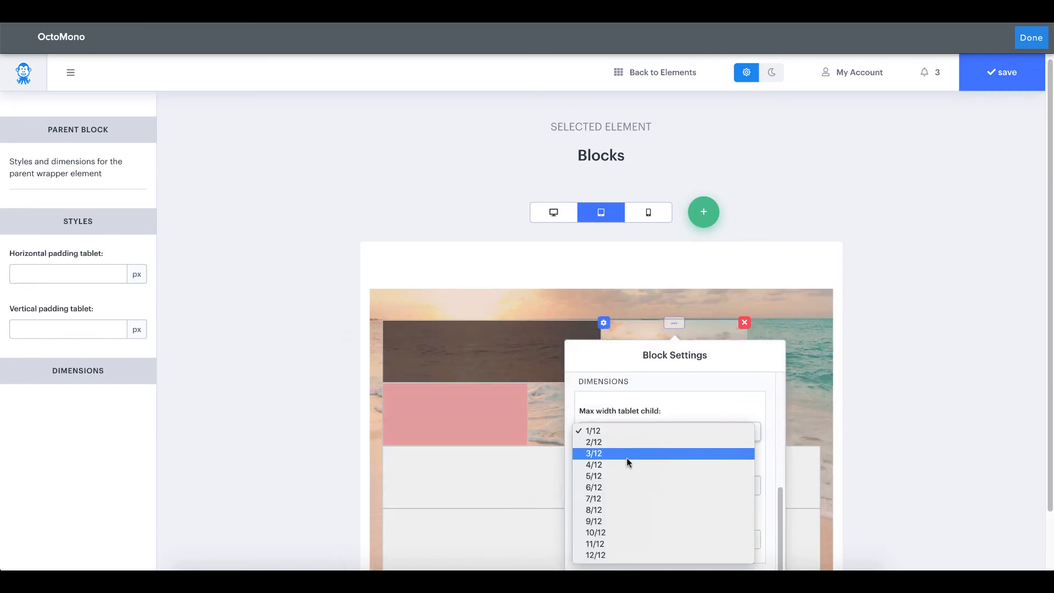
click(624, 483)
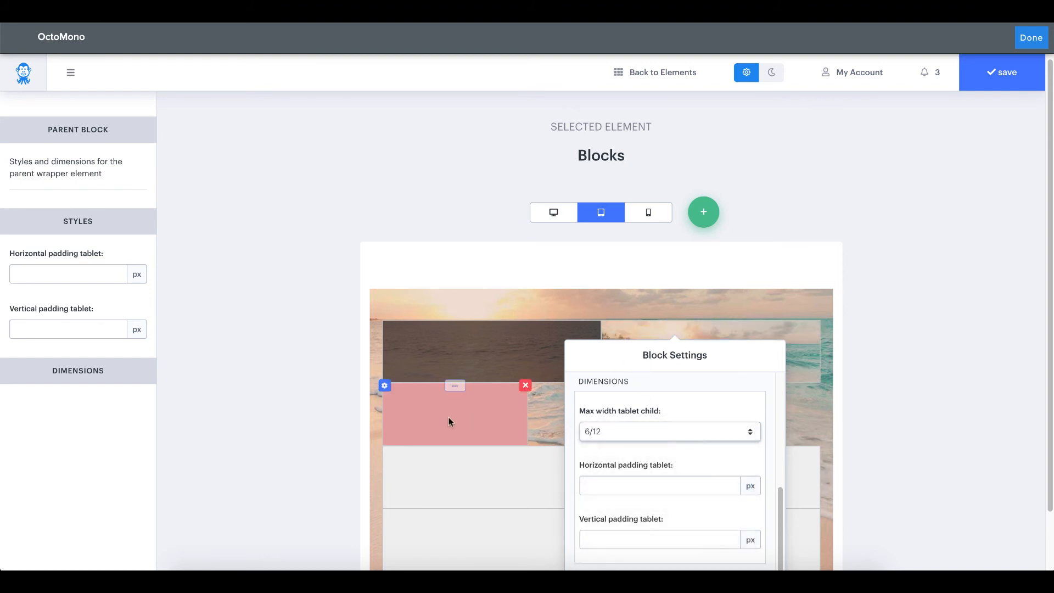
- Set the pink third child block's maximum tablet width to 12/12 and close its settings
click(384, 385)
scroll(444, 460, down, 1)
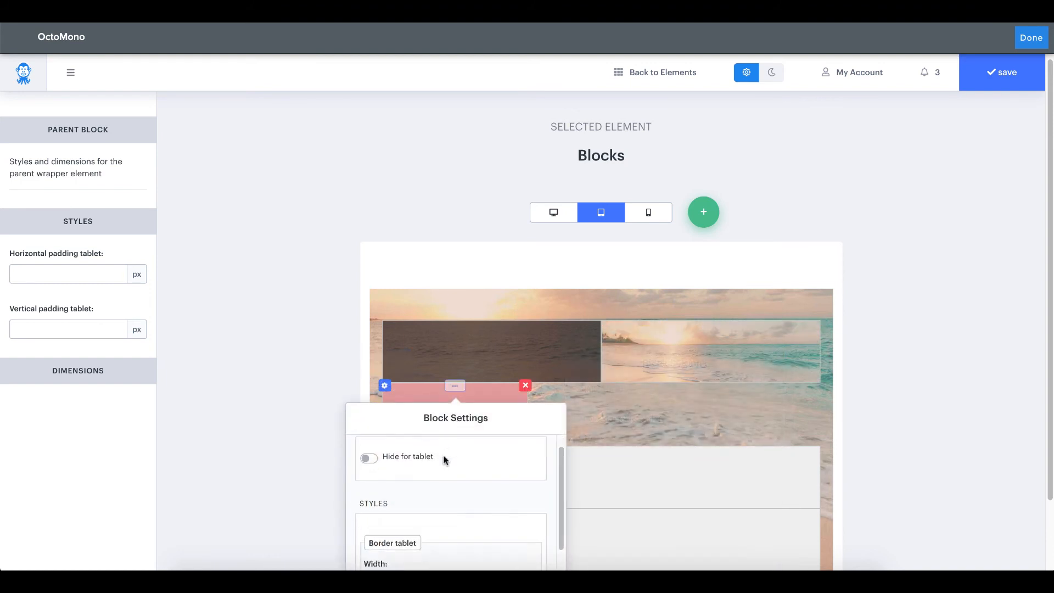
scroll(445, 460, down, 5)
click(443, 485)
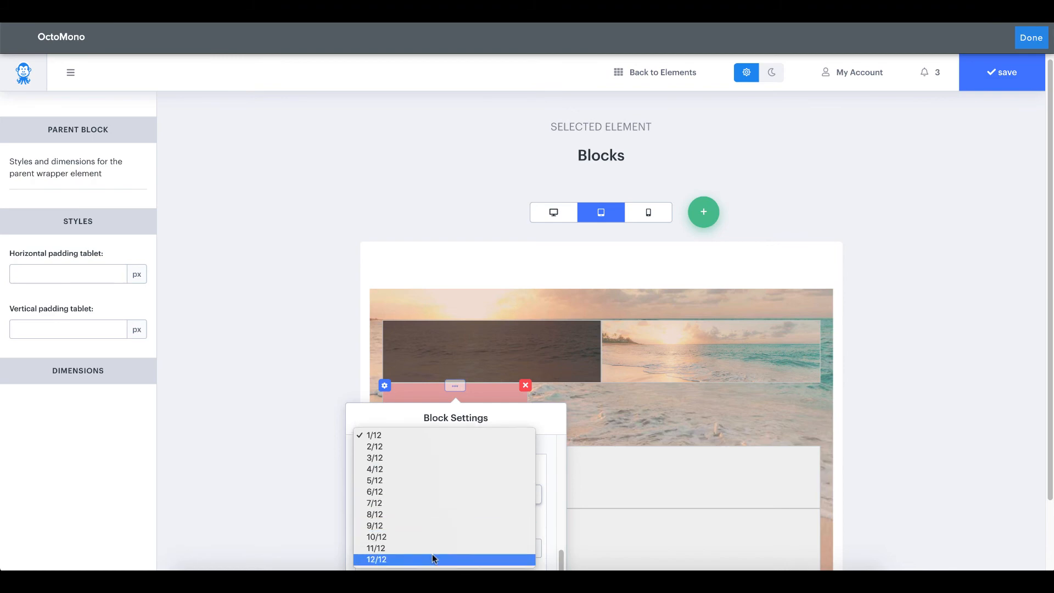
click(433, 558)
click(454, 278)
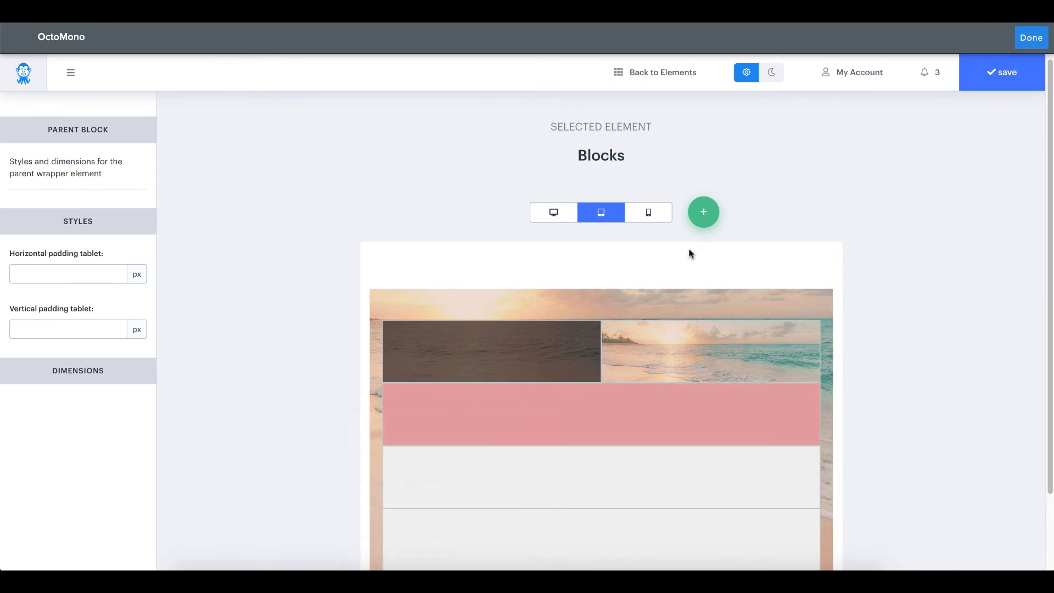
- Switch to the phone view, set the dark first child block's maximum phone width to 12/12 and close its settings
click(659, 220)
scroll(506, 216, down, 2)
mouse_move(485, 263)
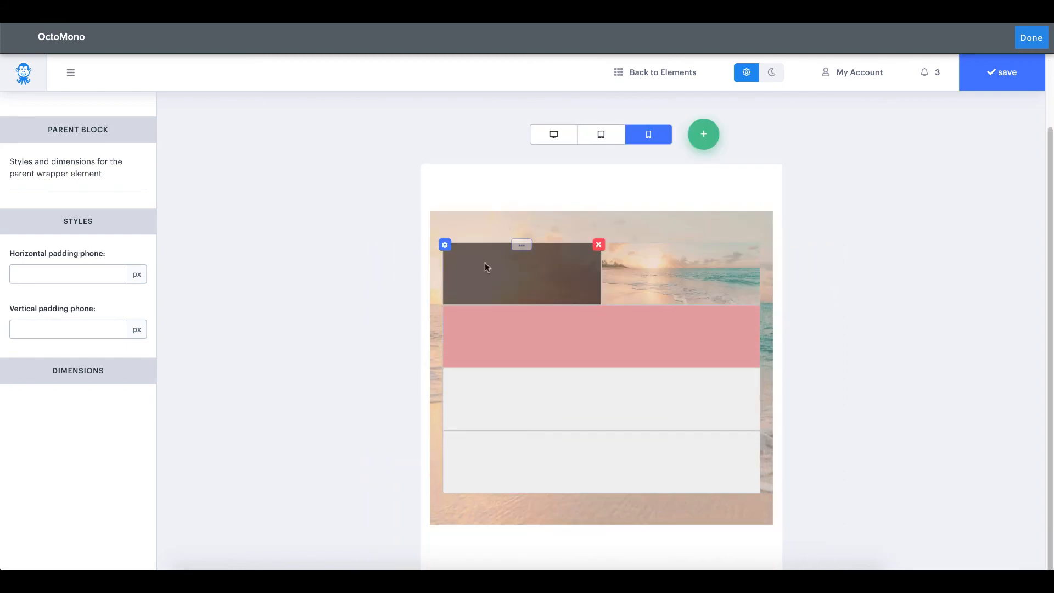
click(445, 249)
scroll(492, 344, down, 5)
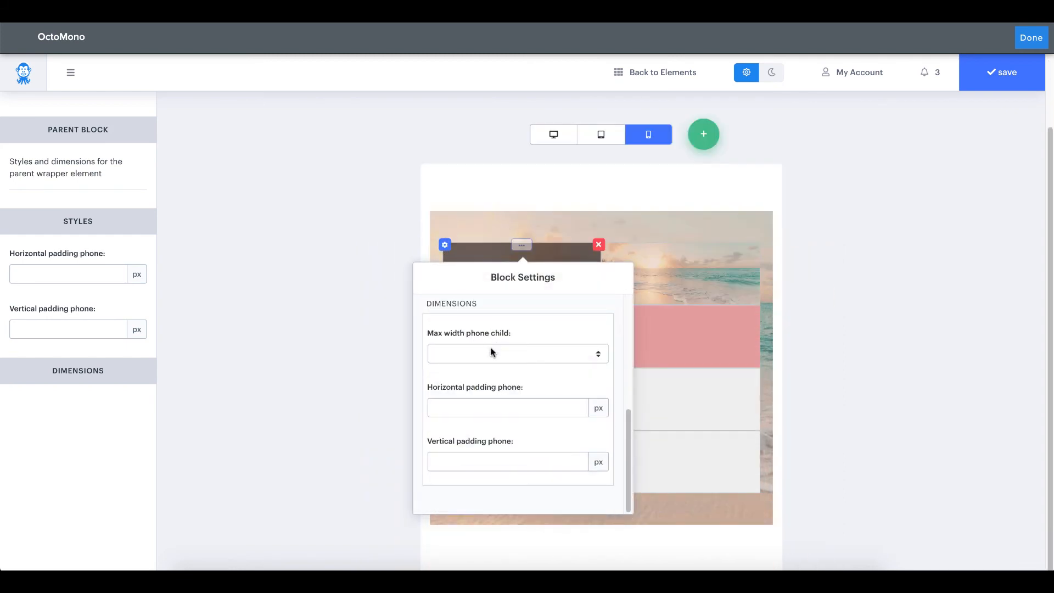
click(490, 351)
click(481, 475)
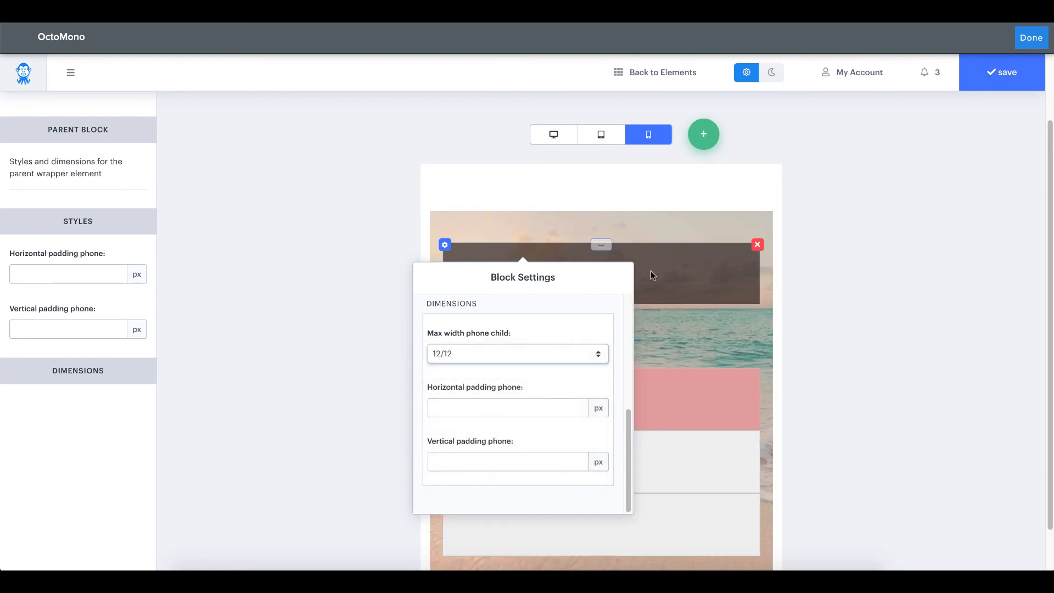
click(661, 274)
- Set the maximum phone width of the second child block, with the beach image, to 12/12 and close its settings
mouse_move(479, 329)
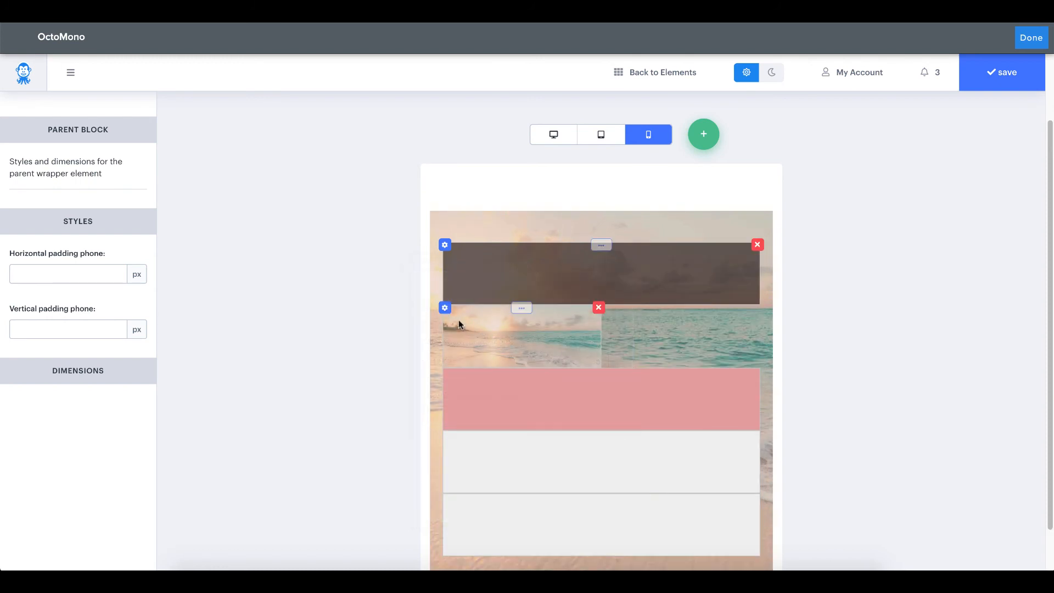
click(445, 308)
scroll(516, 393, down, 5)
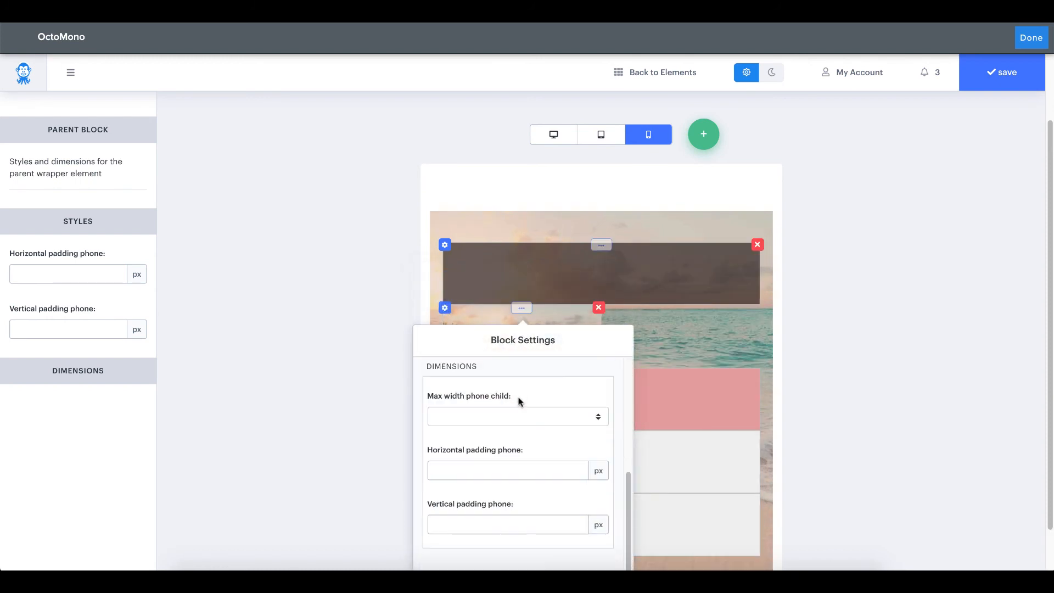
click(489, 419)
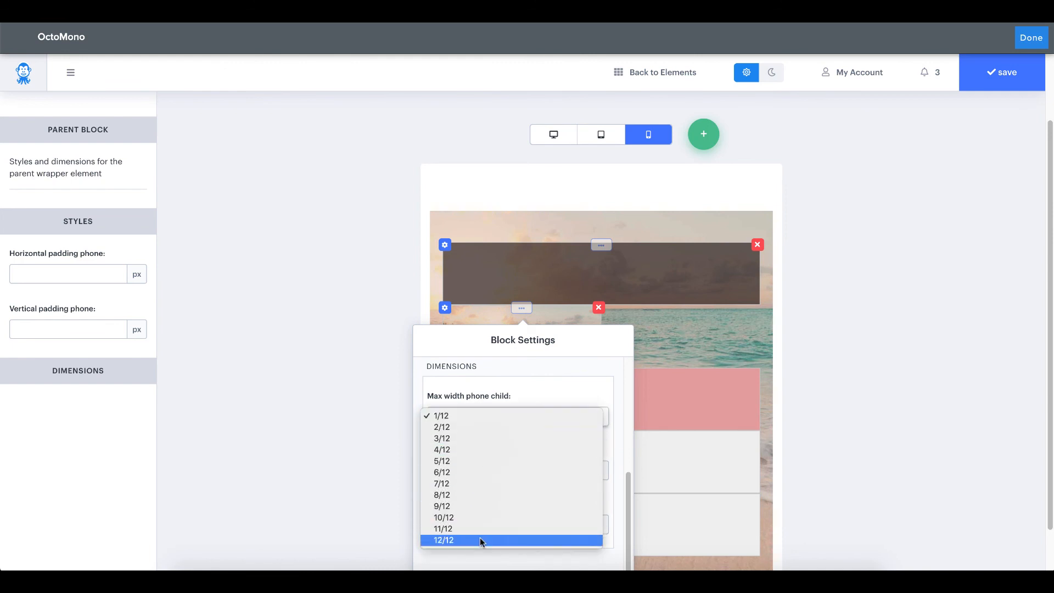
click(360, 341)
click(351, 318)
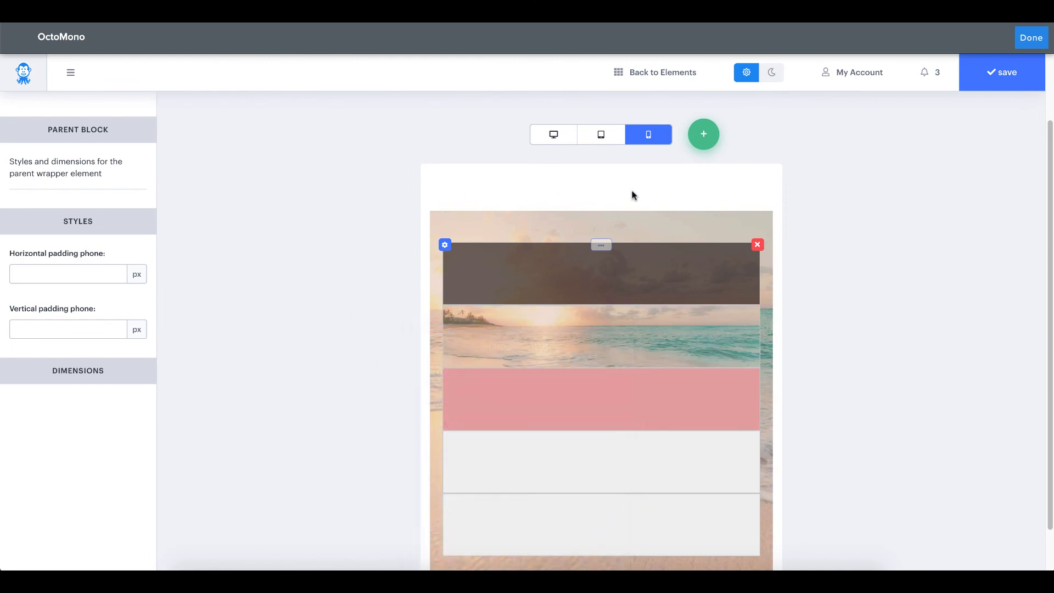
- Compare how the child blocks are laid out in the desktop, tablet and phone views
click(602, 137)
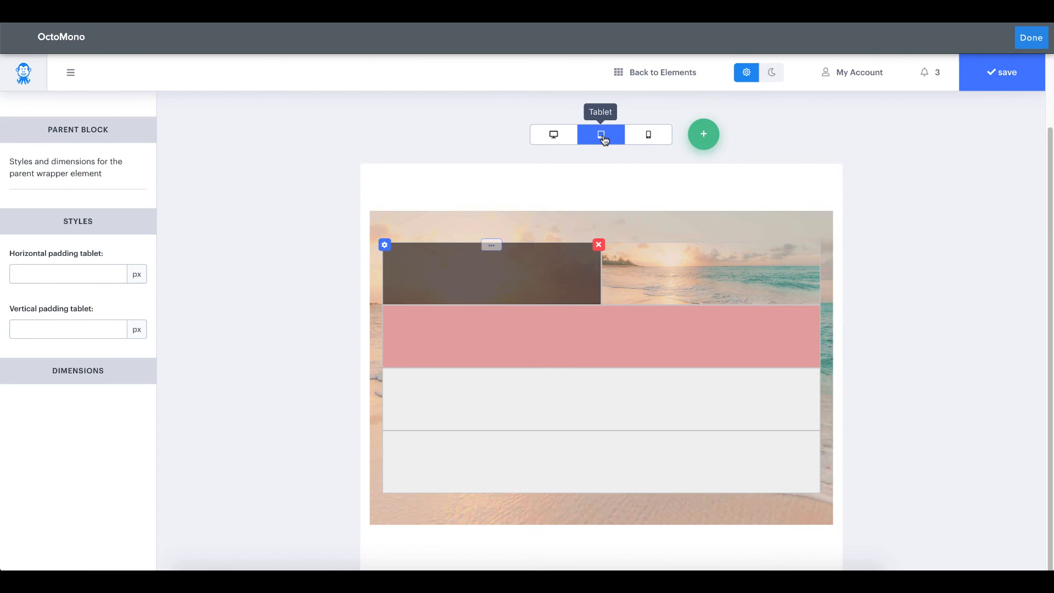
click(560, 135)
click(602, 197)
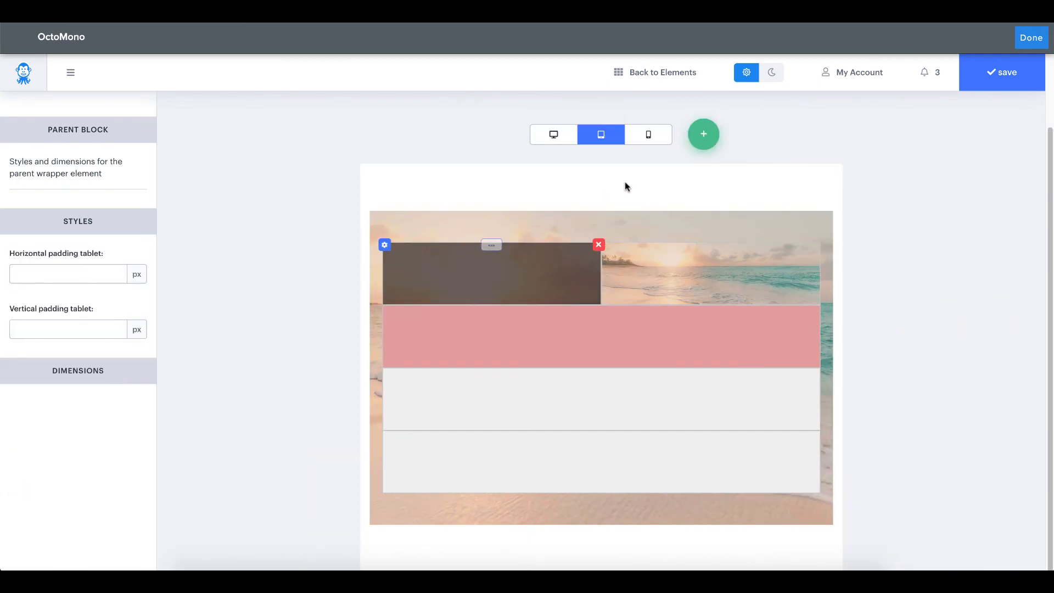
click(647, 136)
click(554, 137)
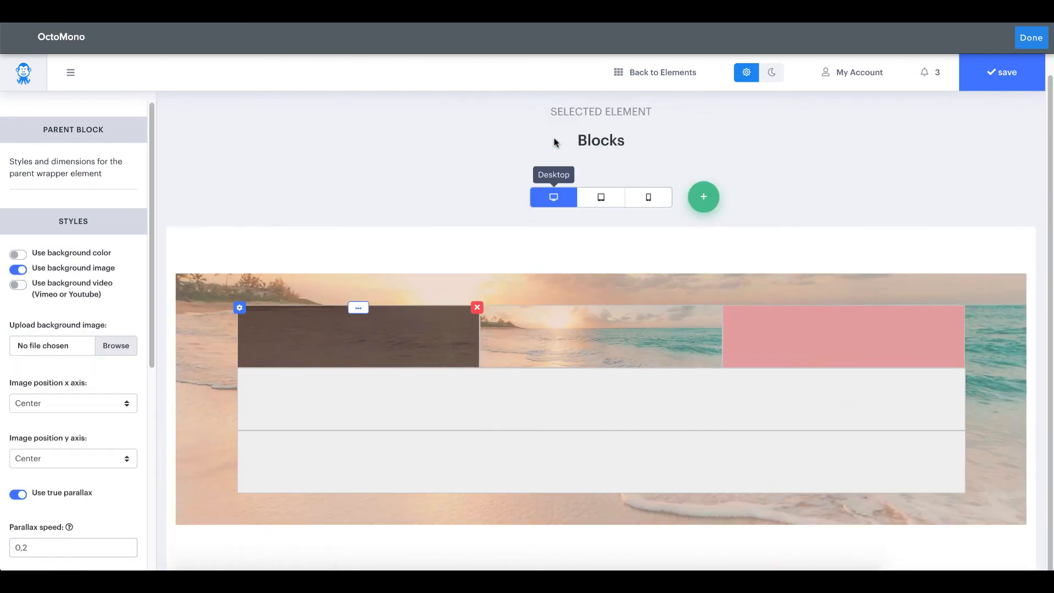
click(606, 201)
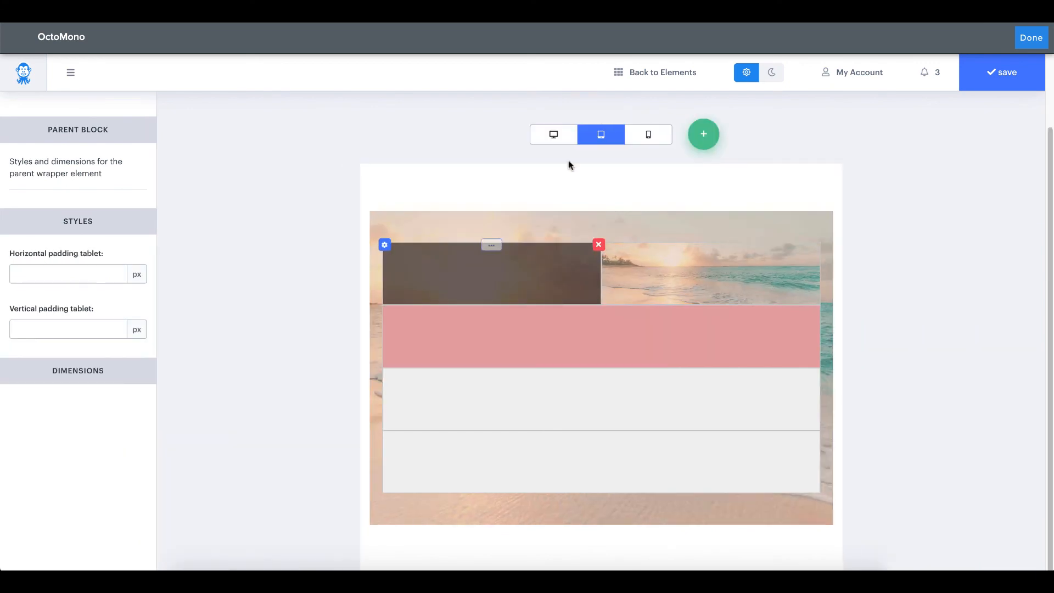
- In the desktop view, reorder the top row so the pink block comes first, the image block second and the dark block third
click(557, 135)
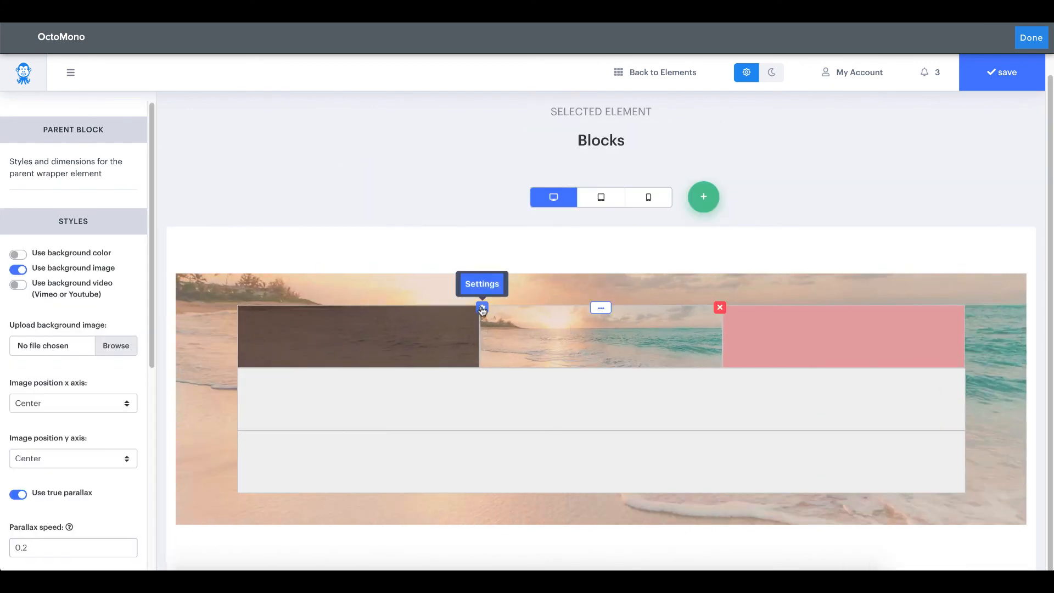
drag(363, 307, 615, 336)
drag(842, 306, 373, 327)
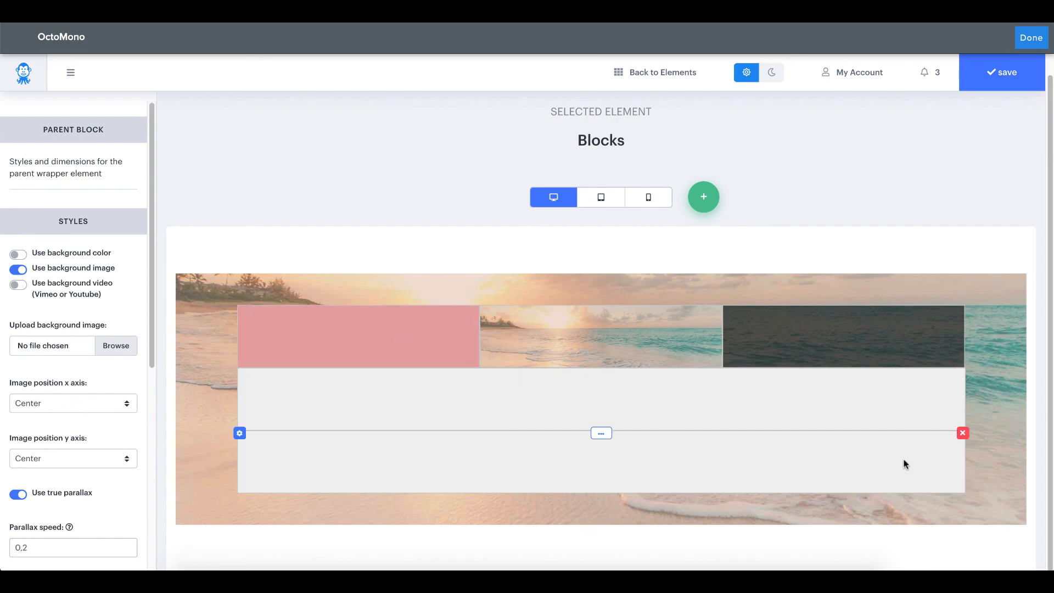
- Delete the empty fifth child block at the end of the element and confirm the deletion
click(961, 433)
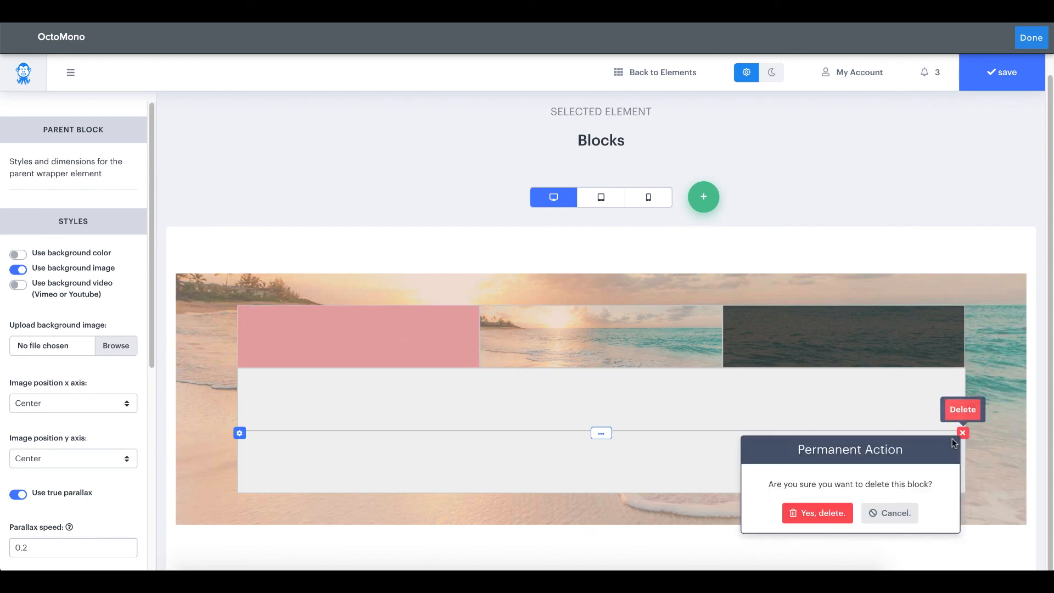
click(839, 515)
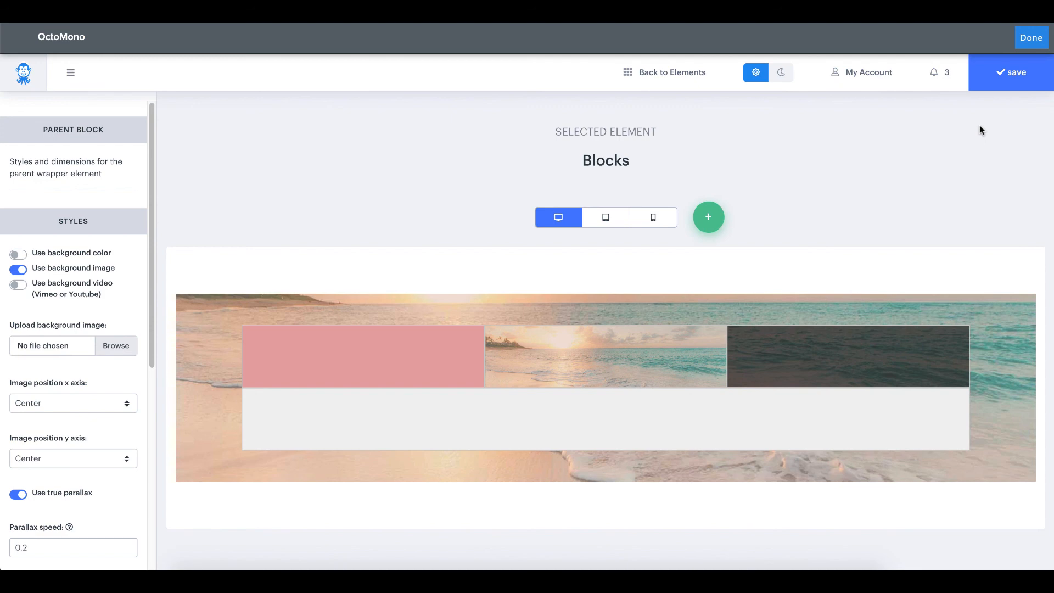
- Save the Blocks element and return to the Weebly page editor
click(988, 79)
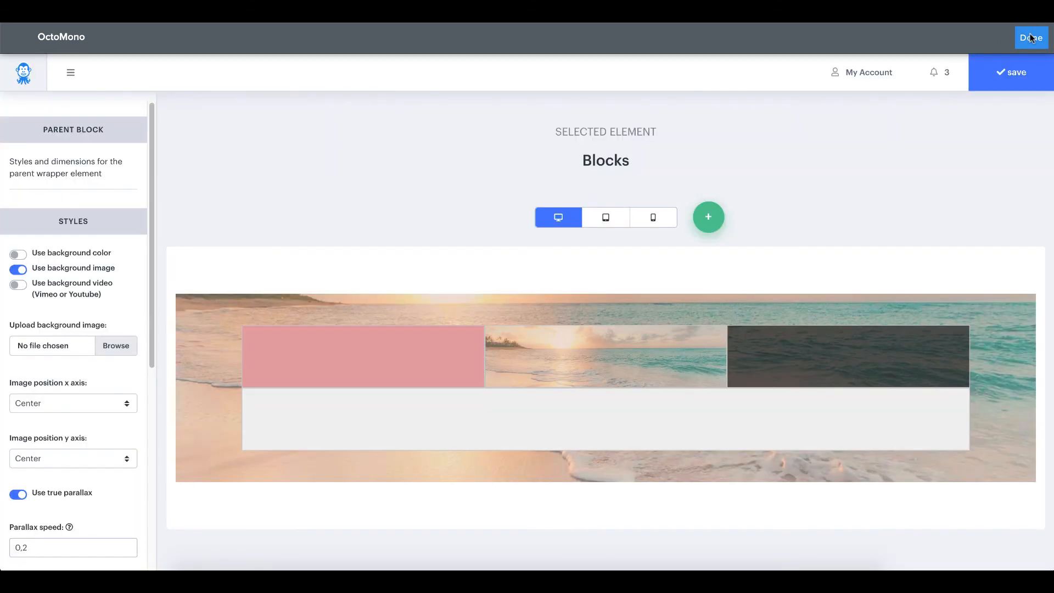
click(1031, 38)
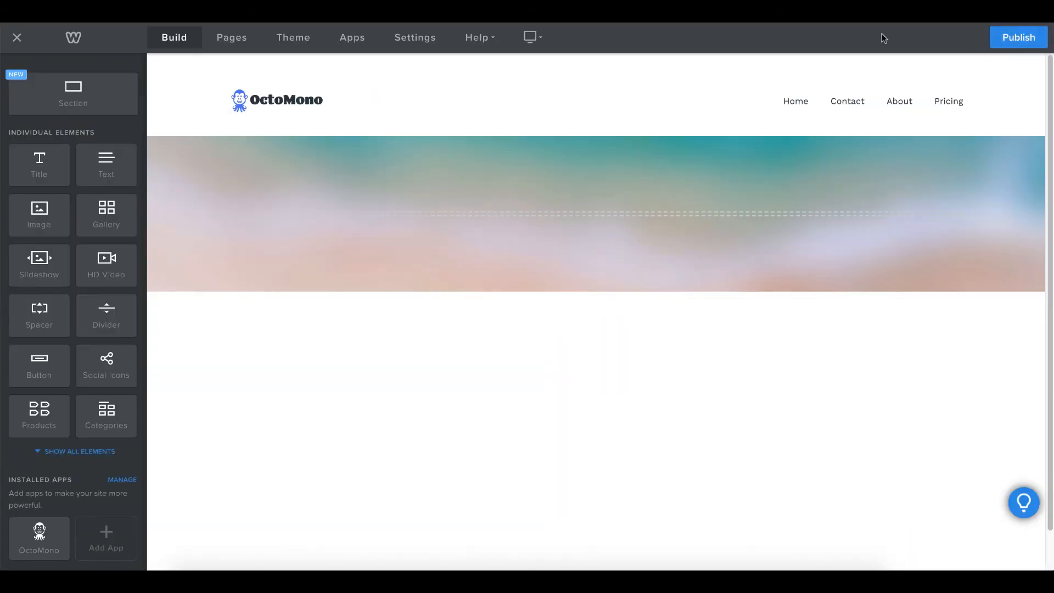
- Add a Text element inside the pink child block and start editing its text
drag(102, 167, 354, 393)
click(323, 378)
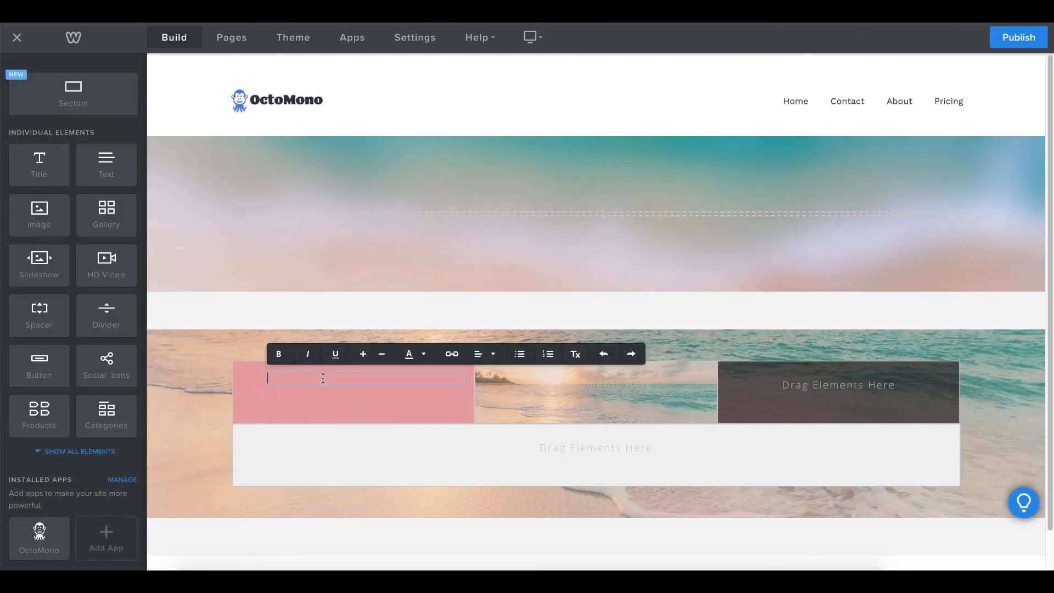